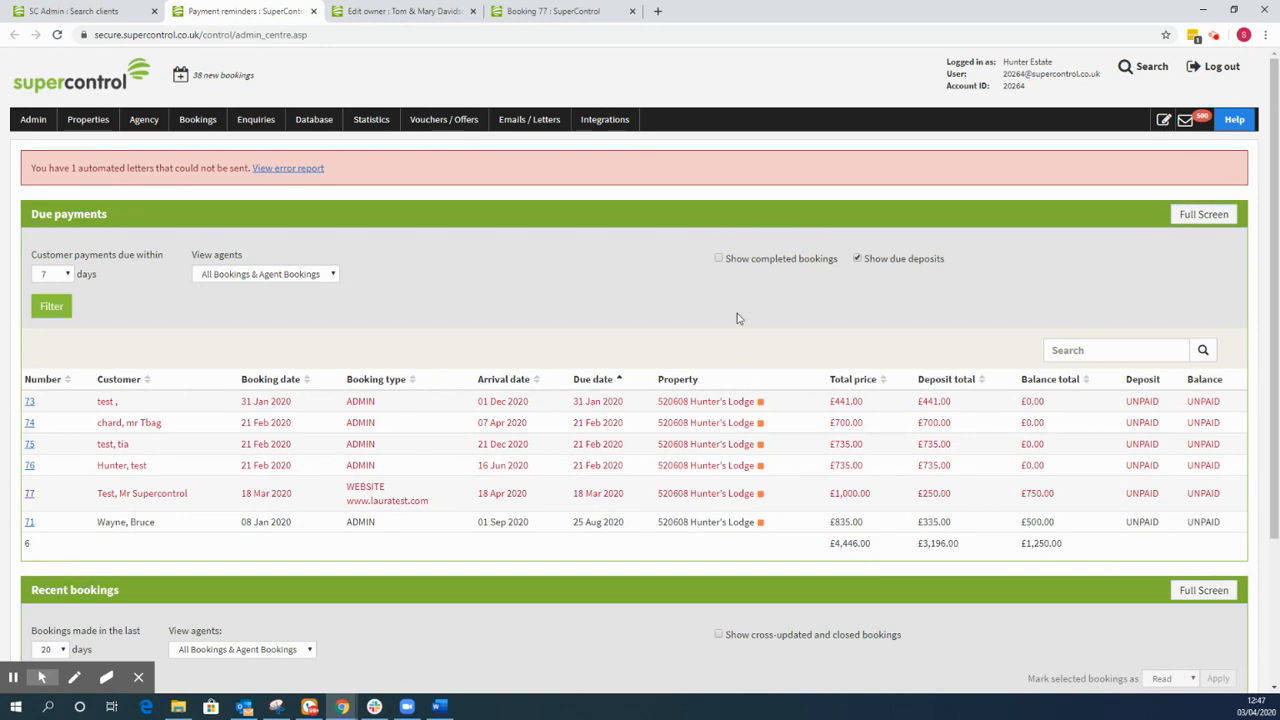
Open the form for adding an owner and view its commission settings under payment details.
left_click(143, 120)
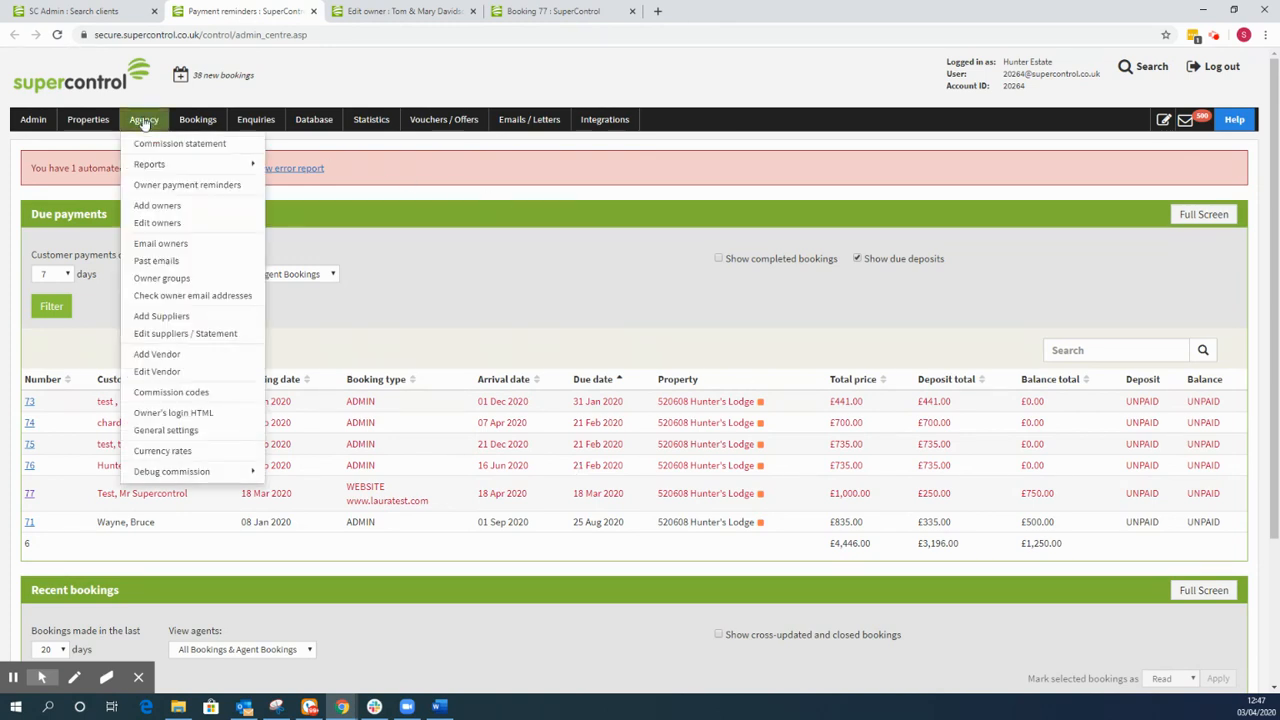
left_click(146, 208)
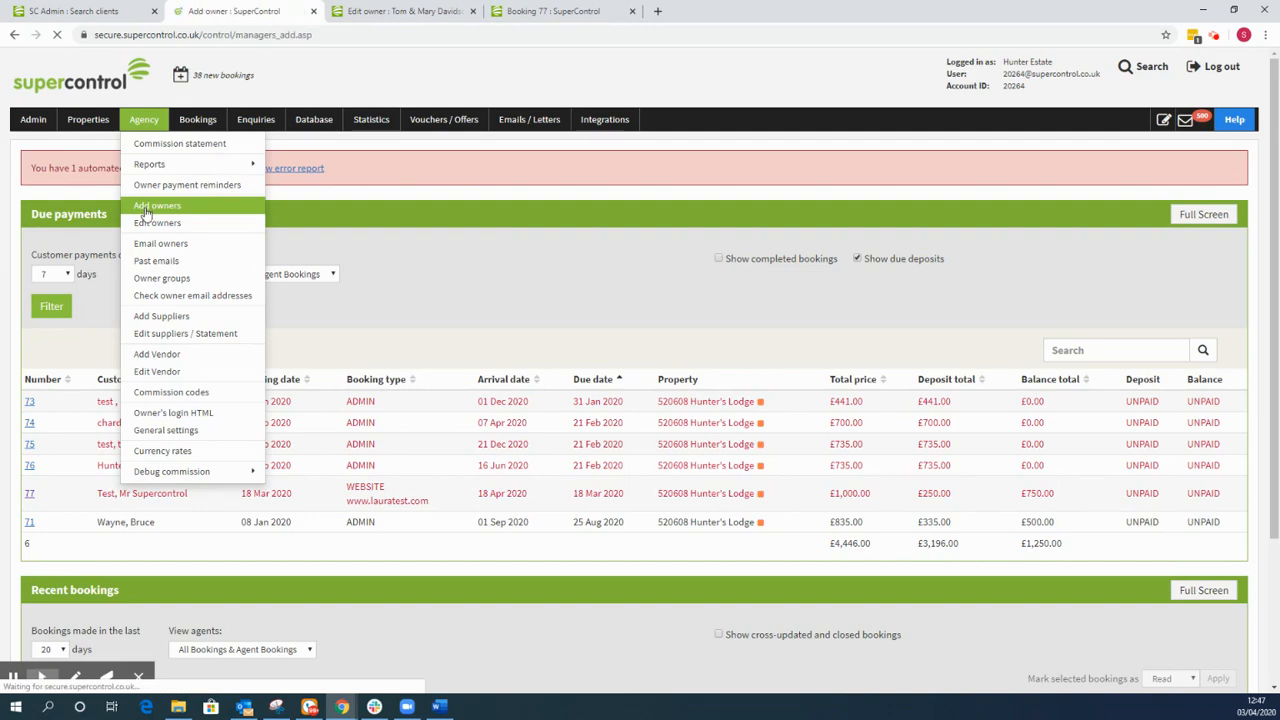
scroll(470, 325, "down", 1)
scroll(470, 325, "down", 20)
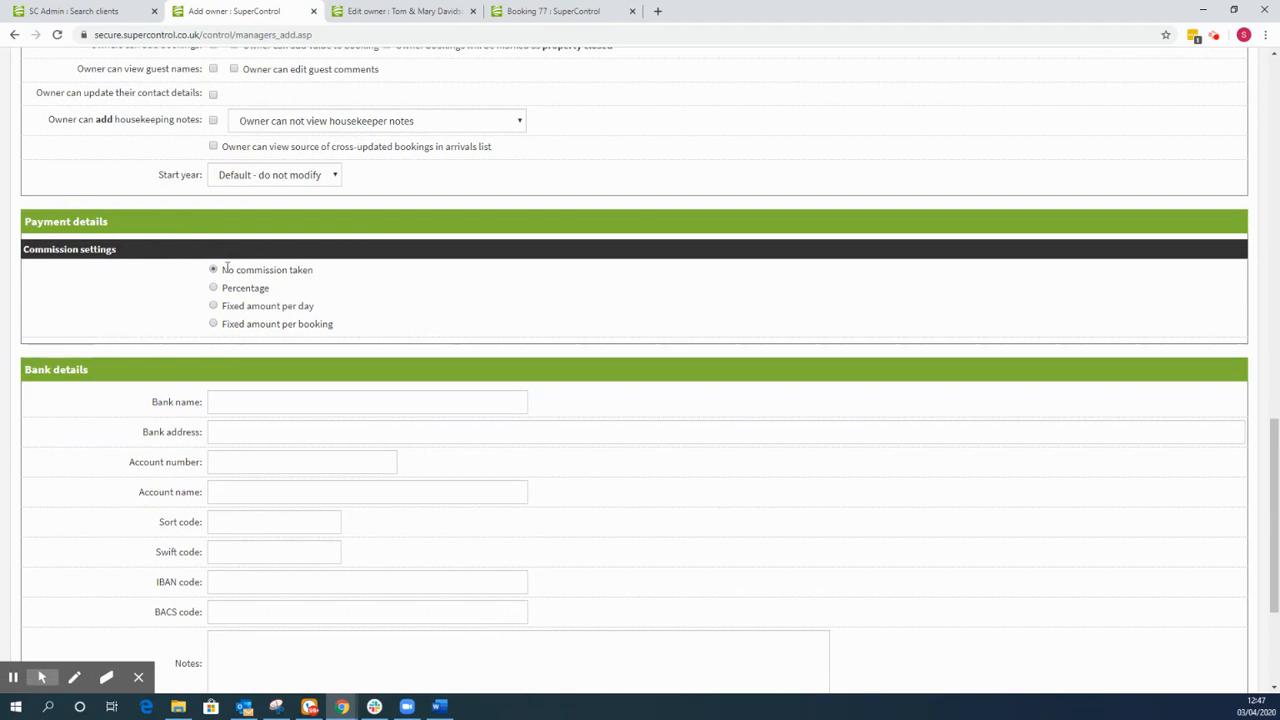
key("ctrl+w")
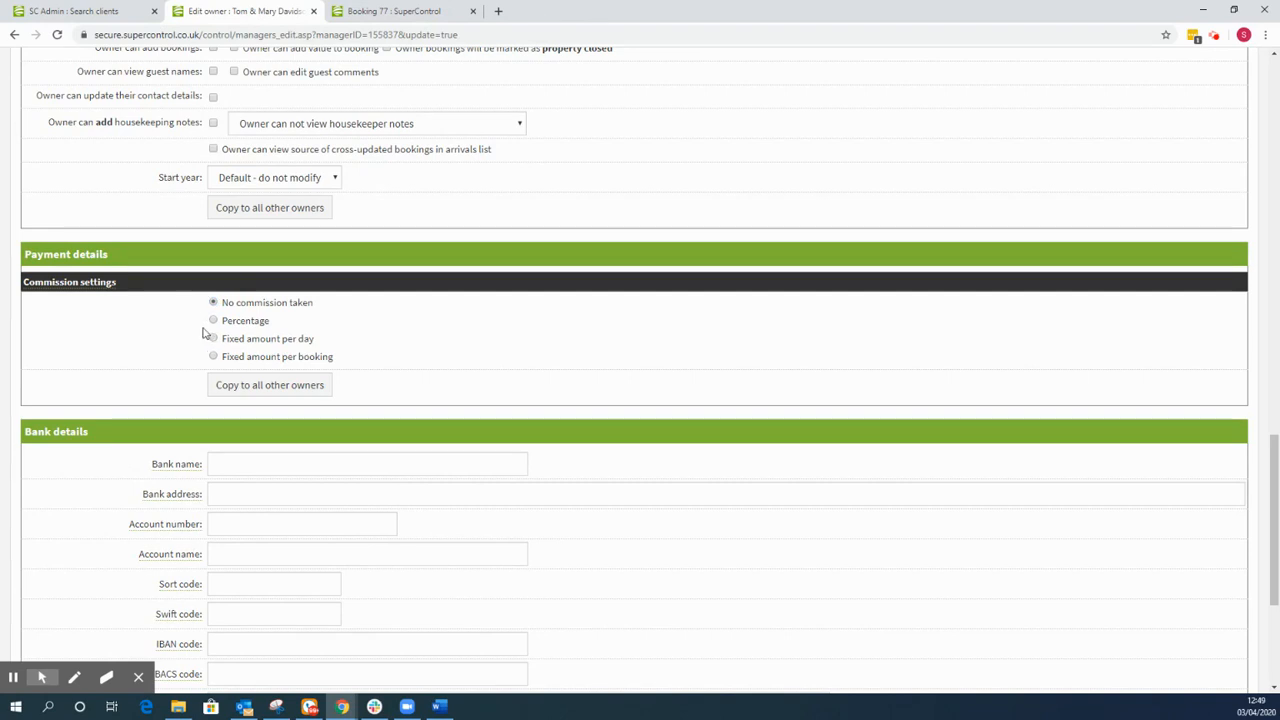
Set the existing owner's commission type to Percentage and select the commission percentage field.
left_click_drag(268, 322, 220, 322)
left_click_drag(316, 339, 219, 338)
left_click_drag(346, 357, 225, 361)
left_click(213, 321)
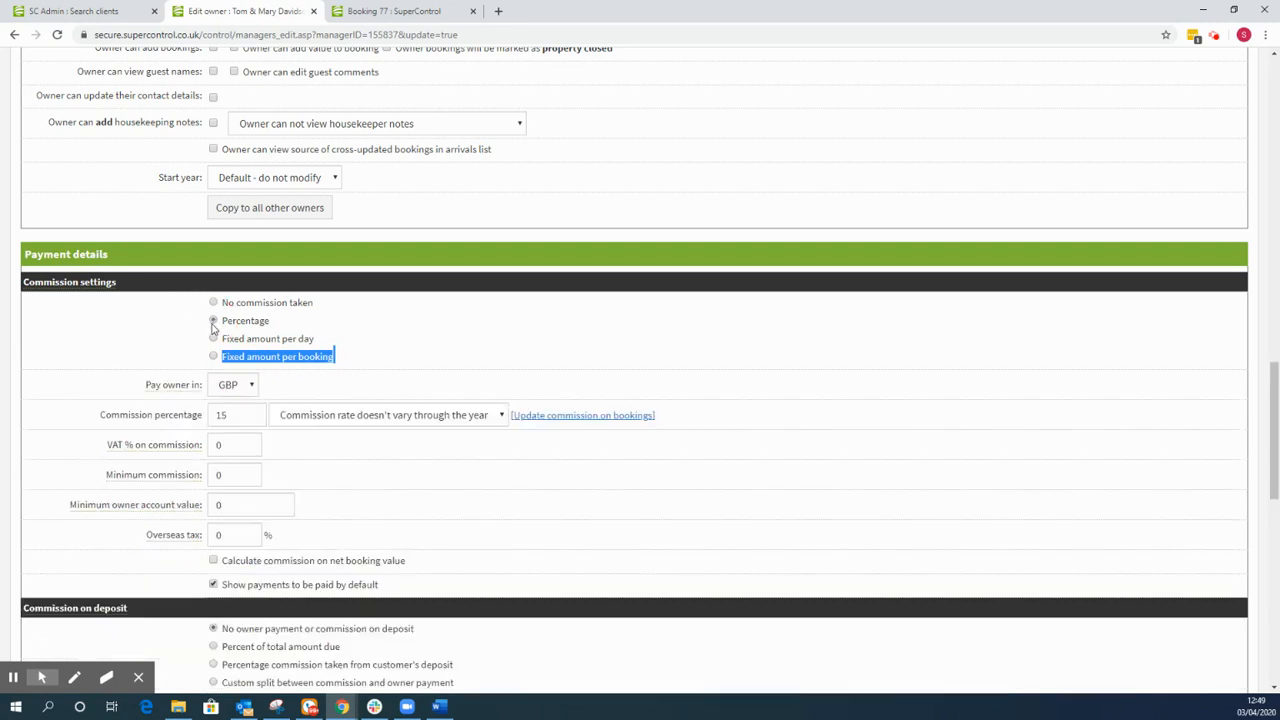
left_click(55, 357)
left_click(236, 415)
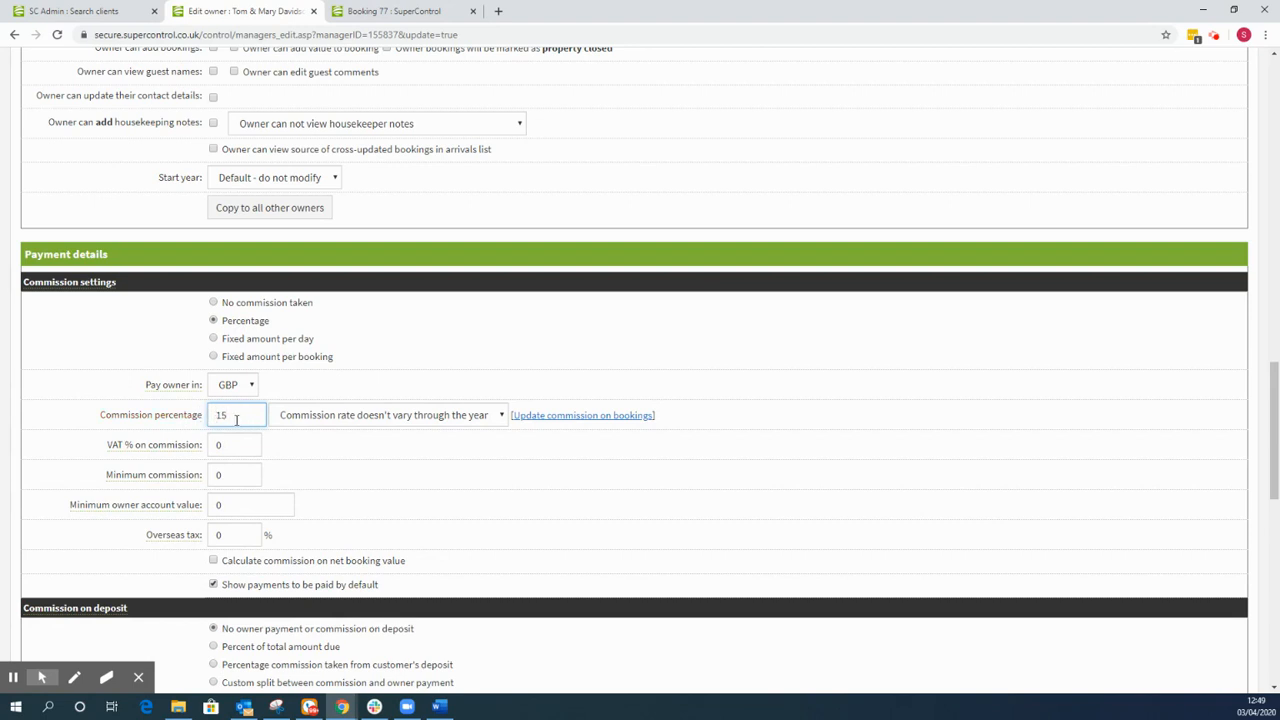
Try the seasonally varying commission rate and switch back to the rate that doesn't vary through the year.
left_click(427, 418)
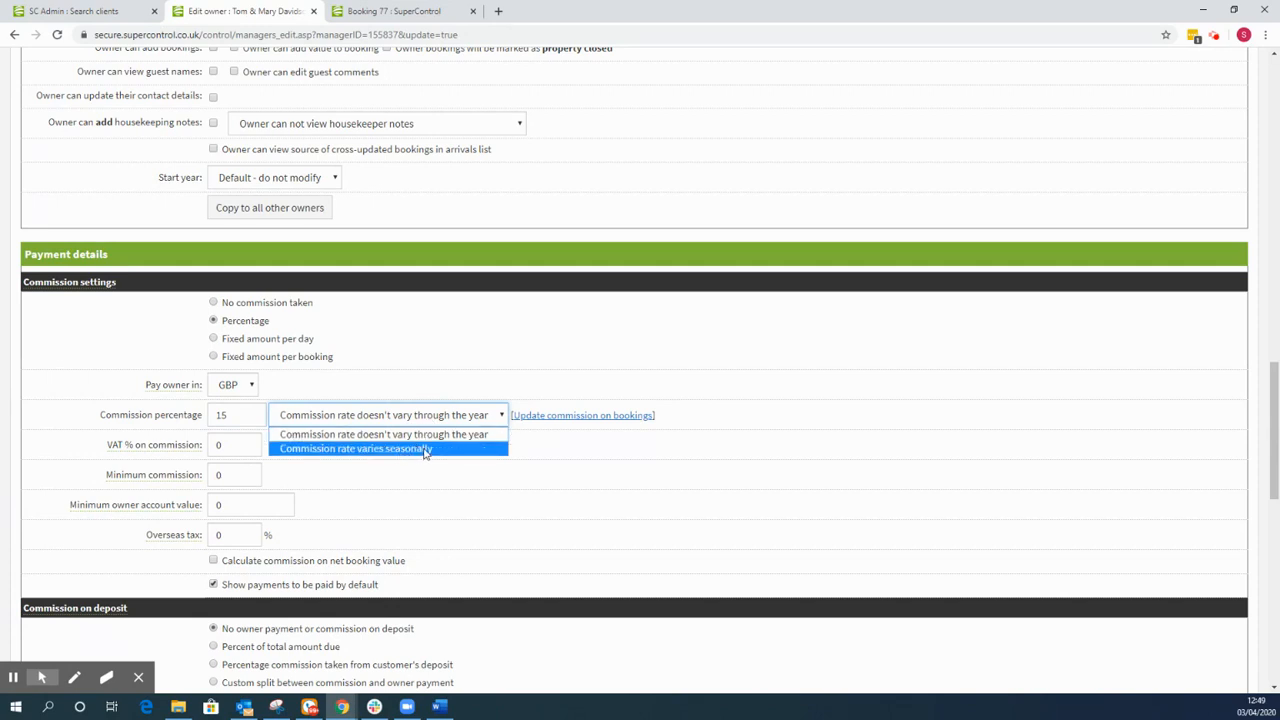
left_click(426, 450)
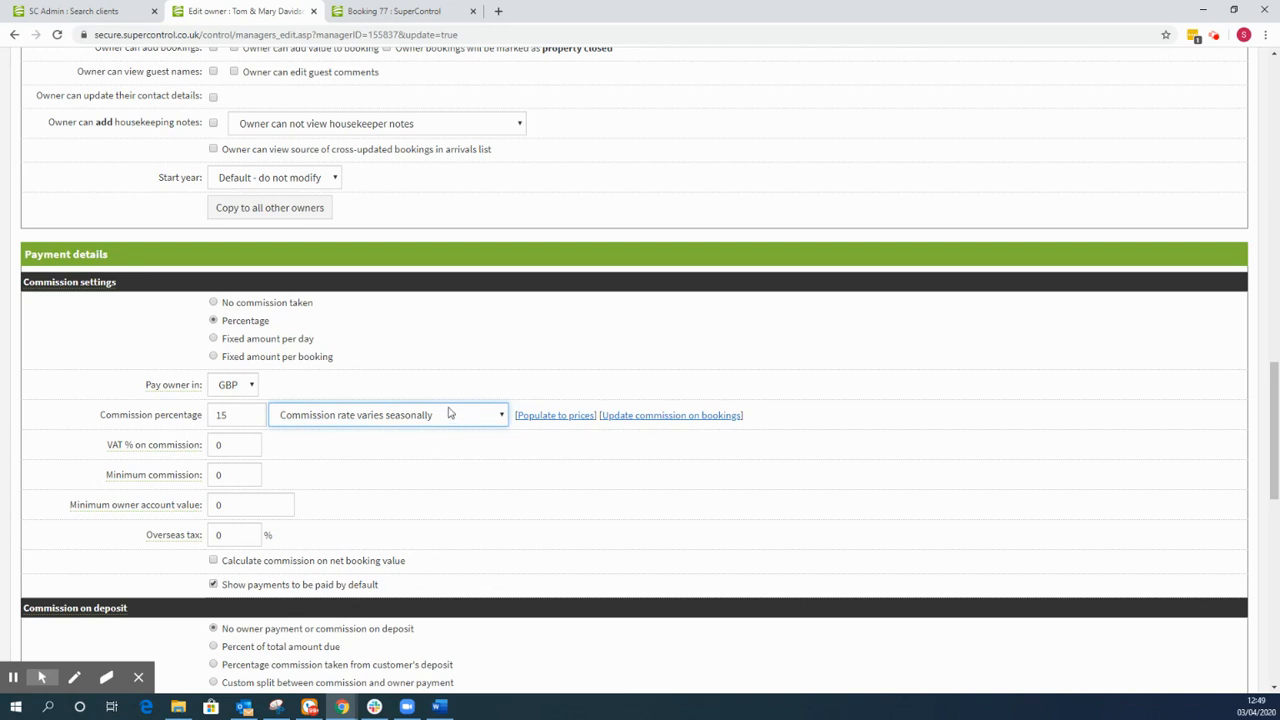
left_click(450, 414)
left_click(440, 433)
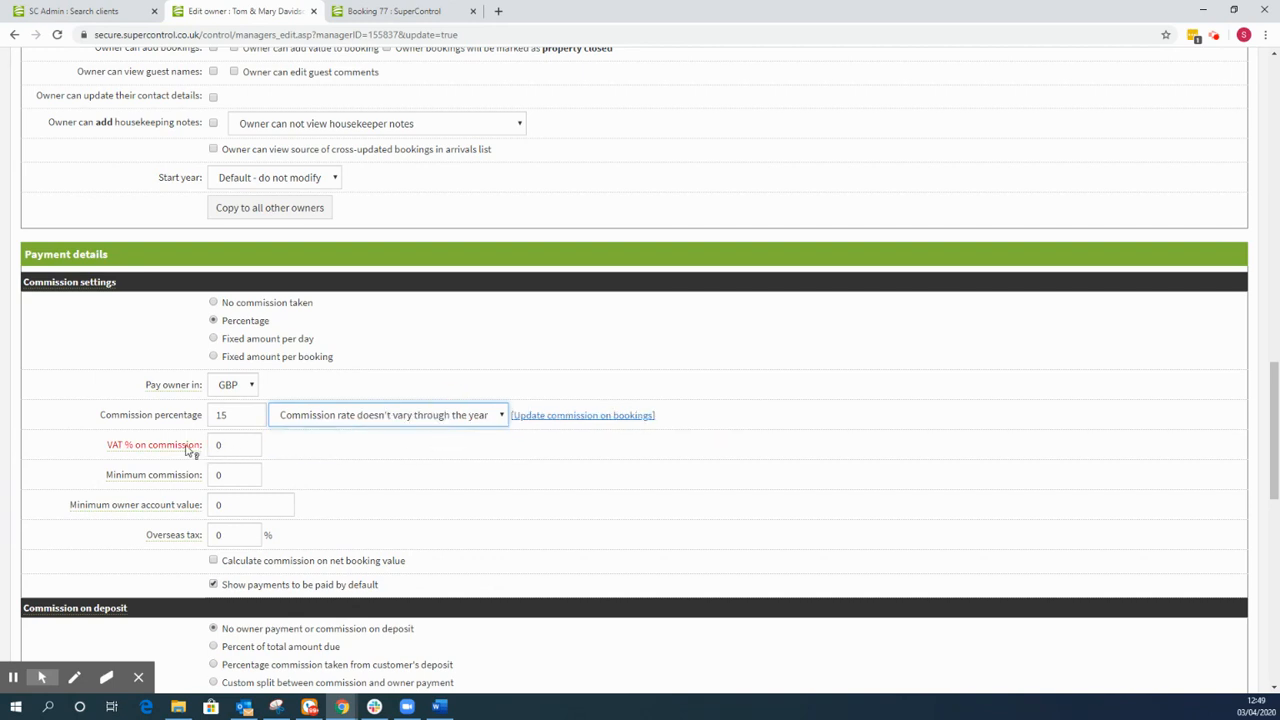
Try a minimum commission of 150 and reset it to 0.
left_click(245, 447)
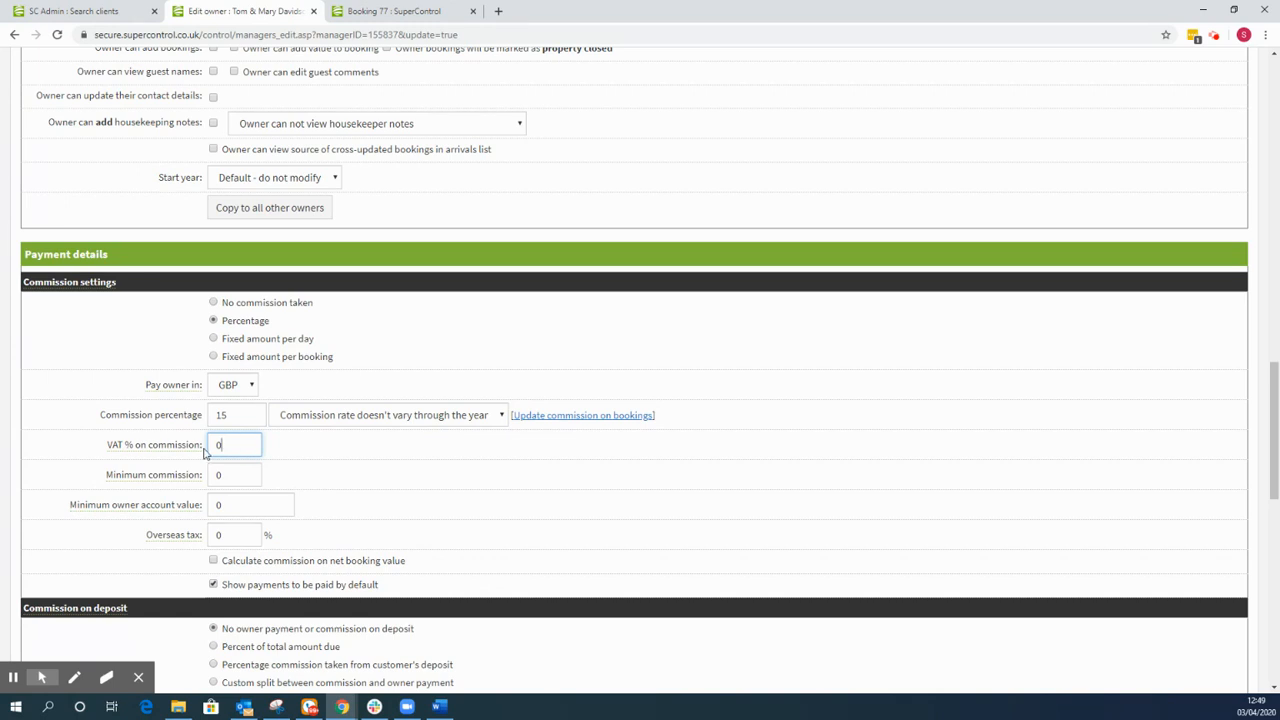
left_click(237, 473)
type("150")
key("BackSpace")
key("BackSpace")
type("0")
Try a minimum owner account value of 100 and reset it to 0.
left_click(259, 510)
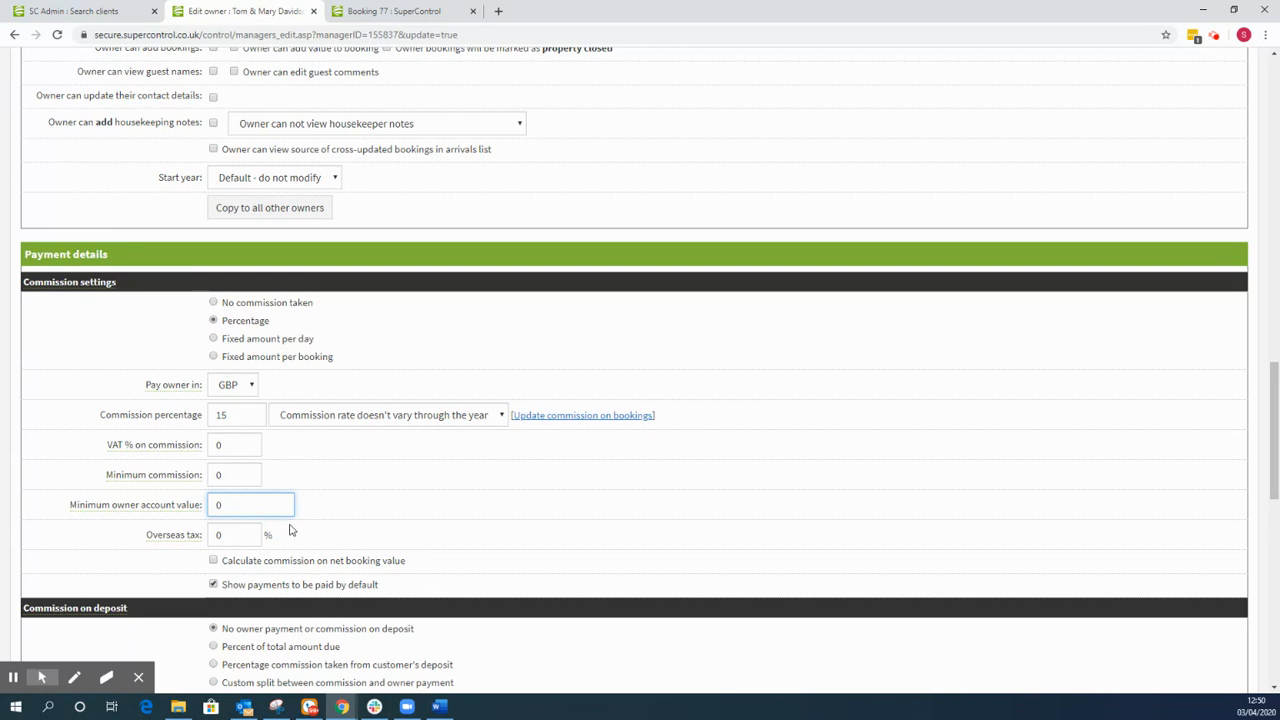
type("100")
key("BackSpace")
key("BackSpace")
key("BackSpace")
left_click(232, 535)
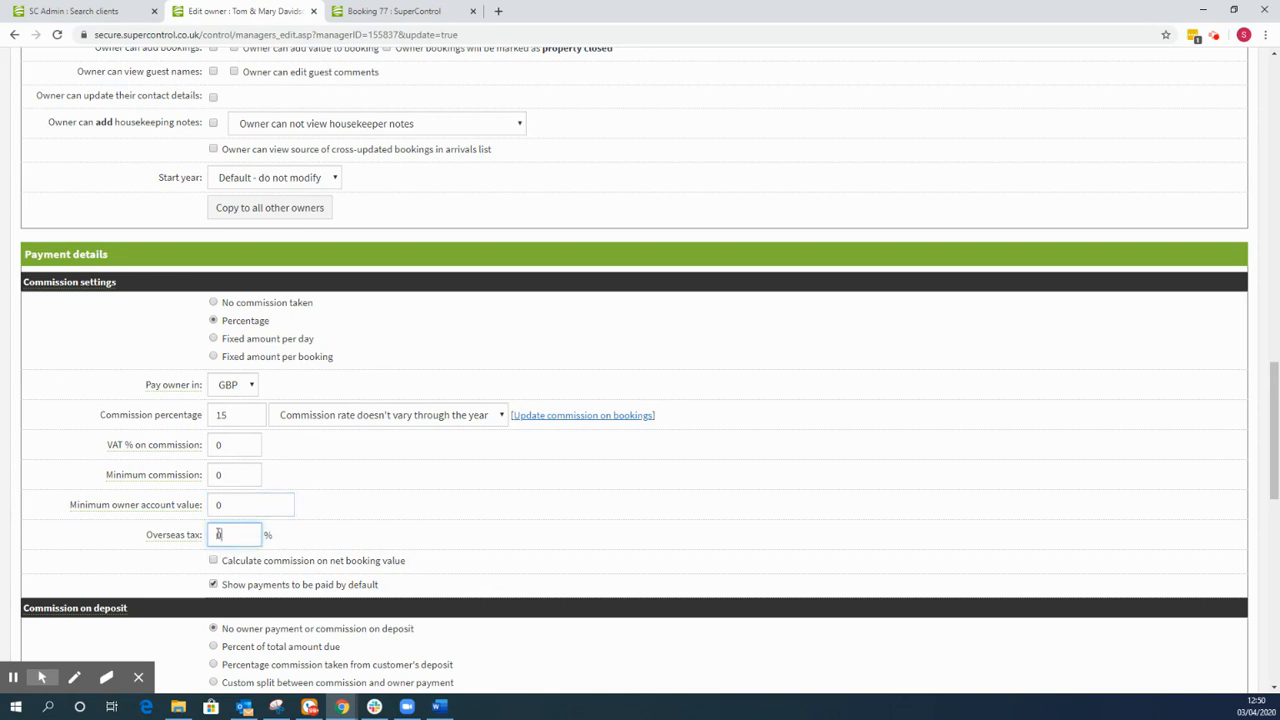
Try calculating commission on net booking value, switch it off again, and examine the option for showing payments to be paid by default.
scroll(222, 551, "down", 2)
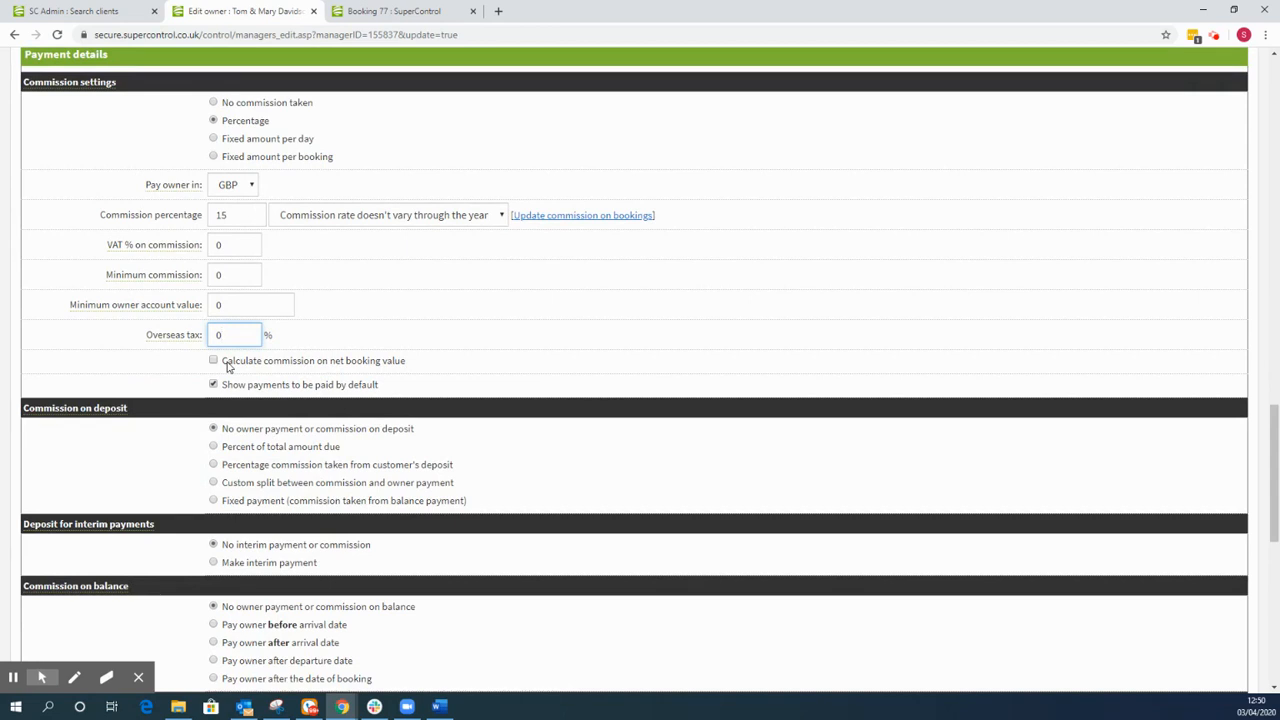
left_click_drag(224, 362, 410, 362)
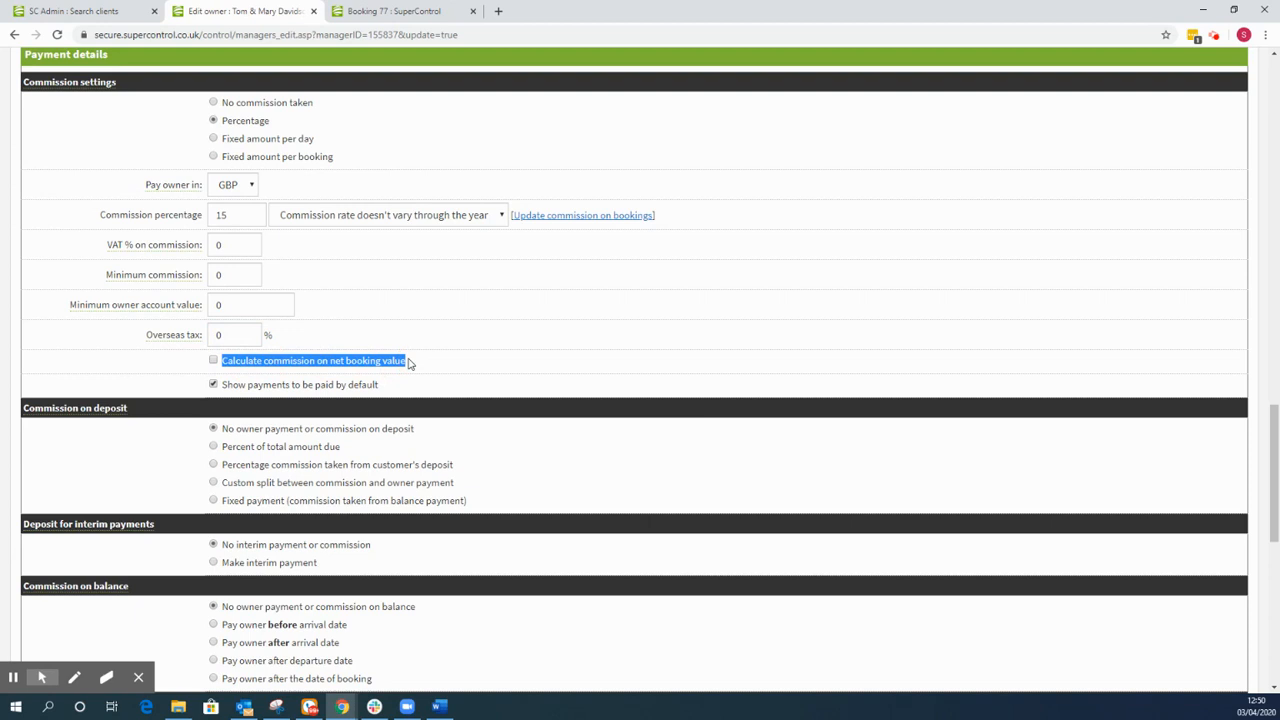
left_click(213, 362)
left_click(213, 362)
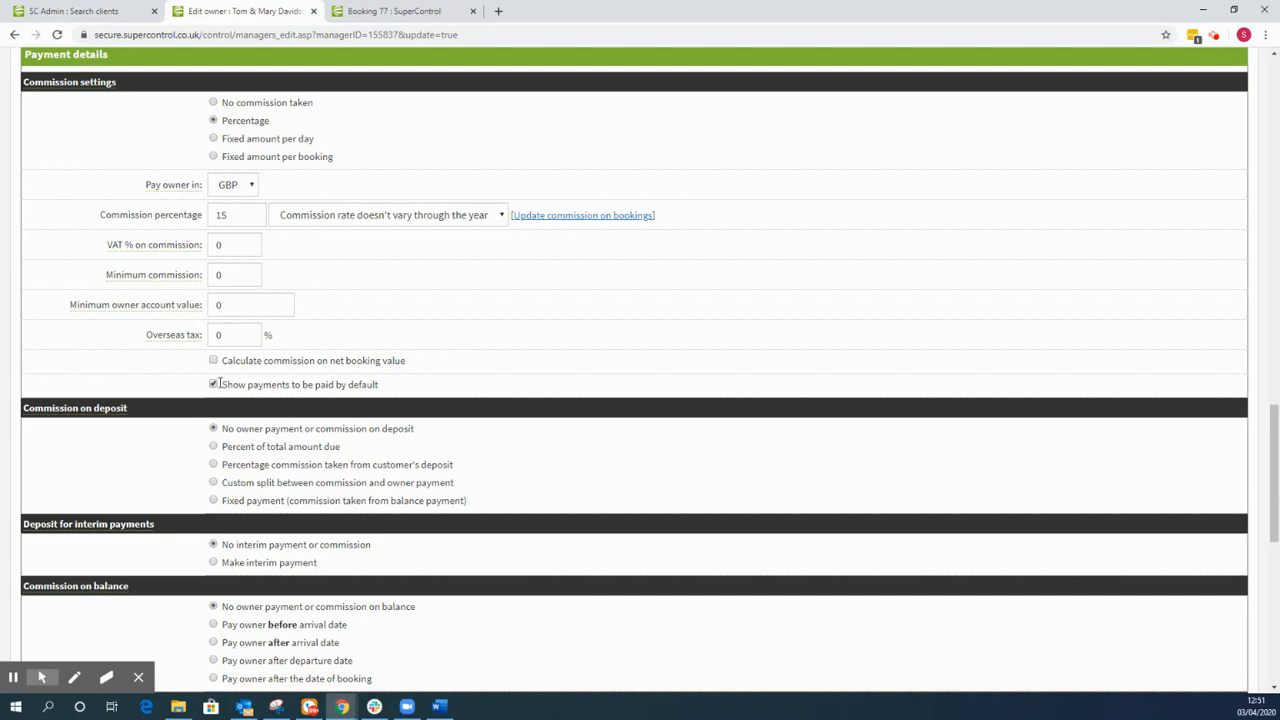
left_click_drag(218, 386, 368, 390)
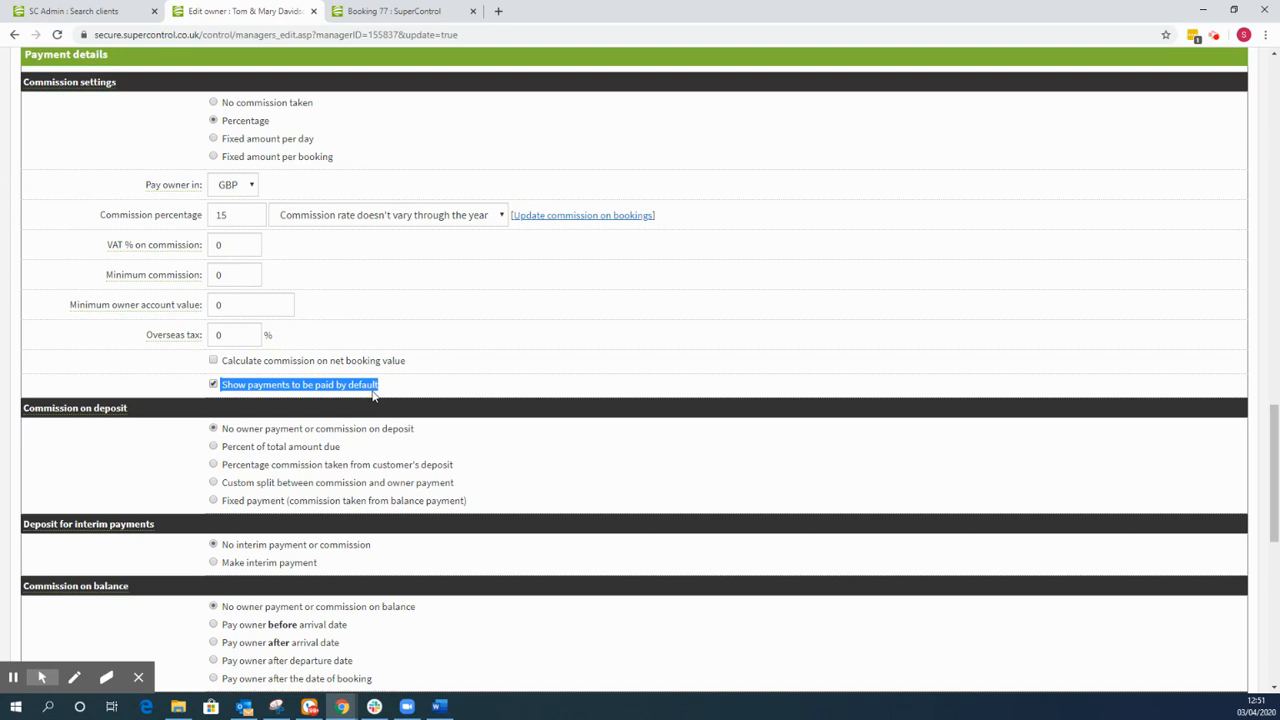
left_click(155, 445)
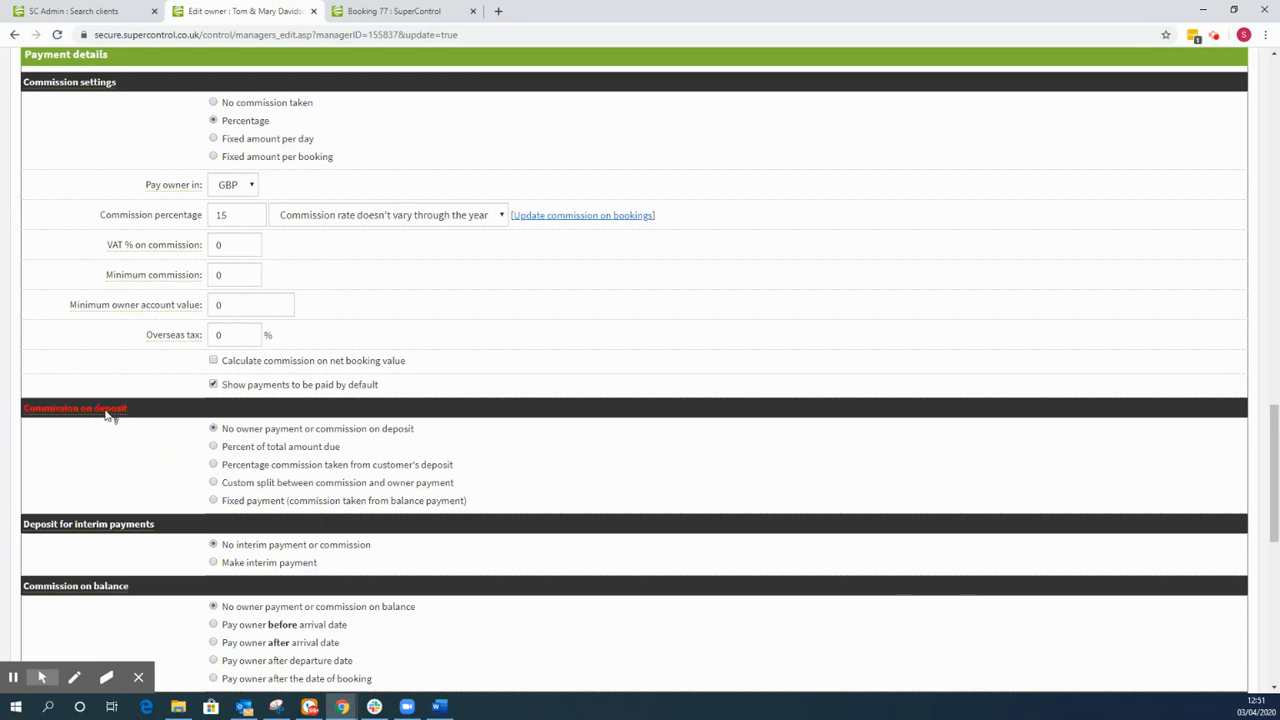
Set commission on deposit to Percent of total amount due with a percentage of 50.
left_click_drag(222, 430, 425, 440)
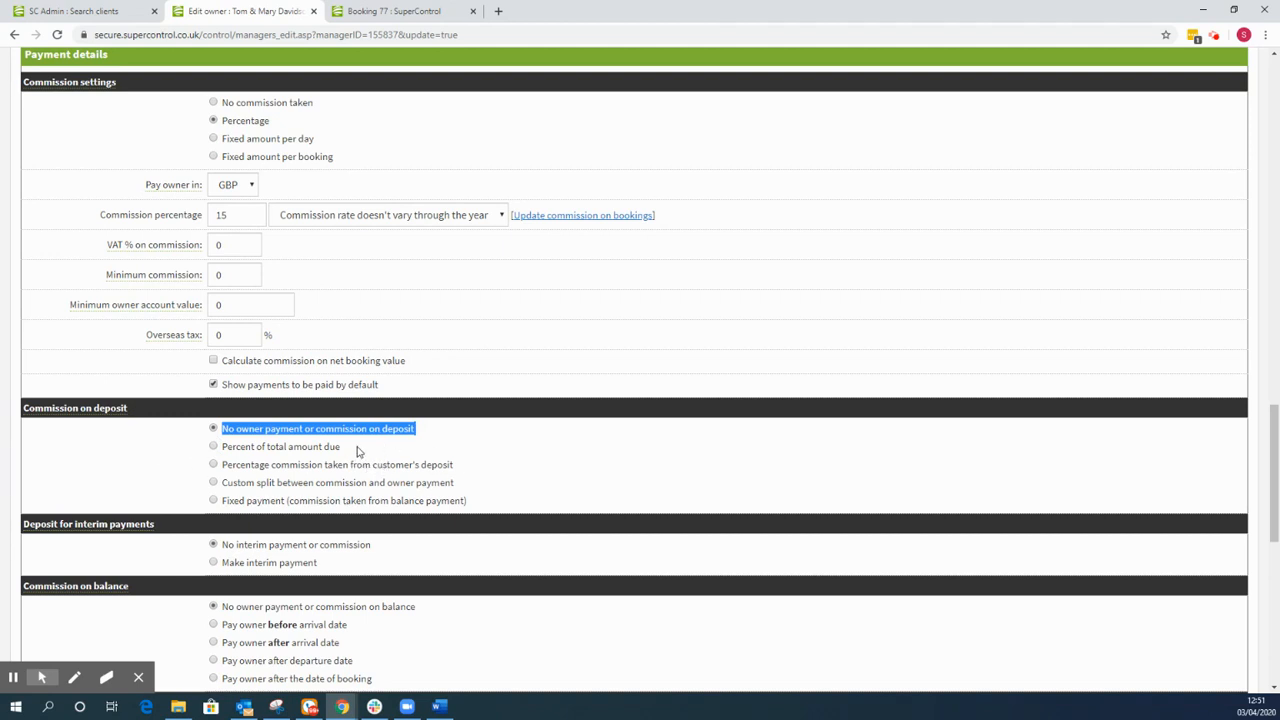
left_click_drag(361, 451, 224, 455)
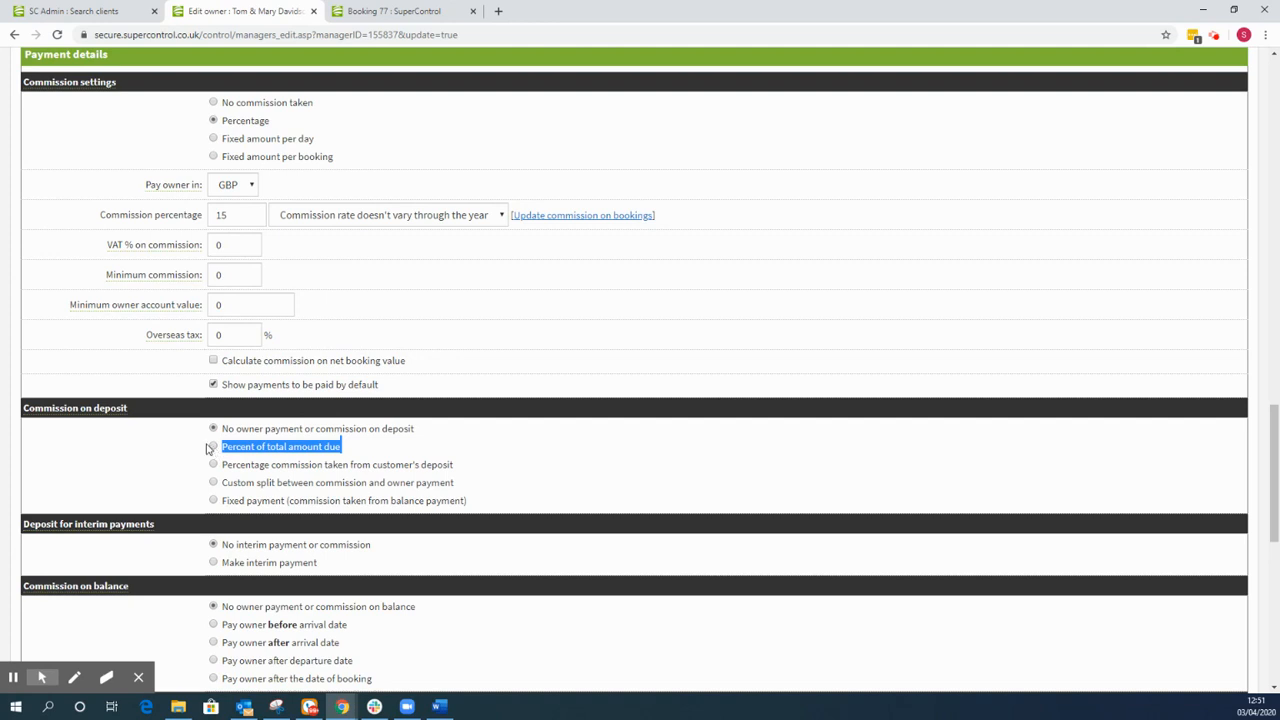
left_click(213, 447)
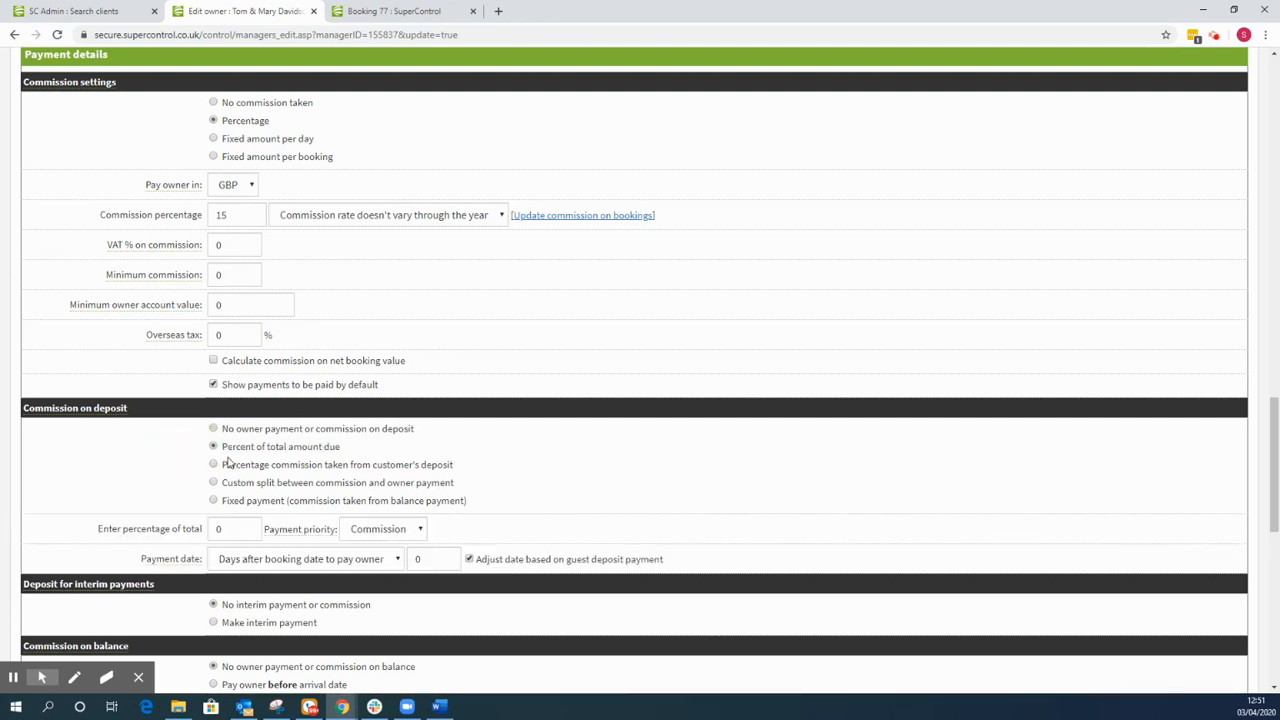
scroll(228, 461, "down", 3)
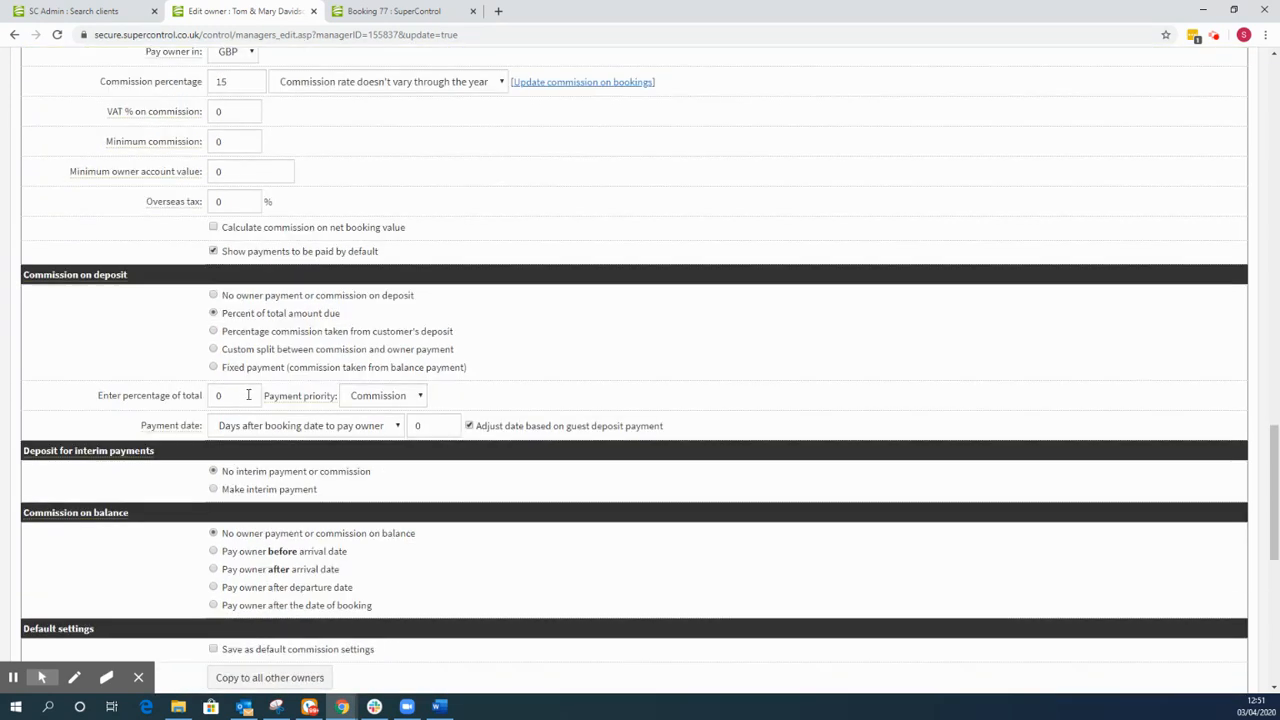
left_click(248, 395)
key("BackSpace")
type("50")
double_click(220, 81)
left_click(118, 419)
Switch to booking 77 and check its total rent, deposit and balance.
key("ctrl+Tab")
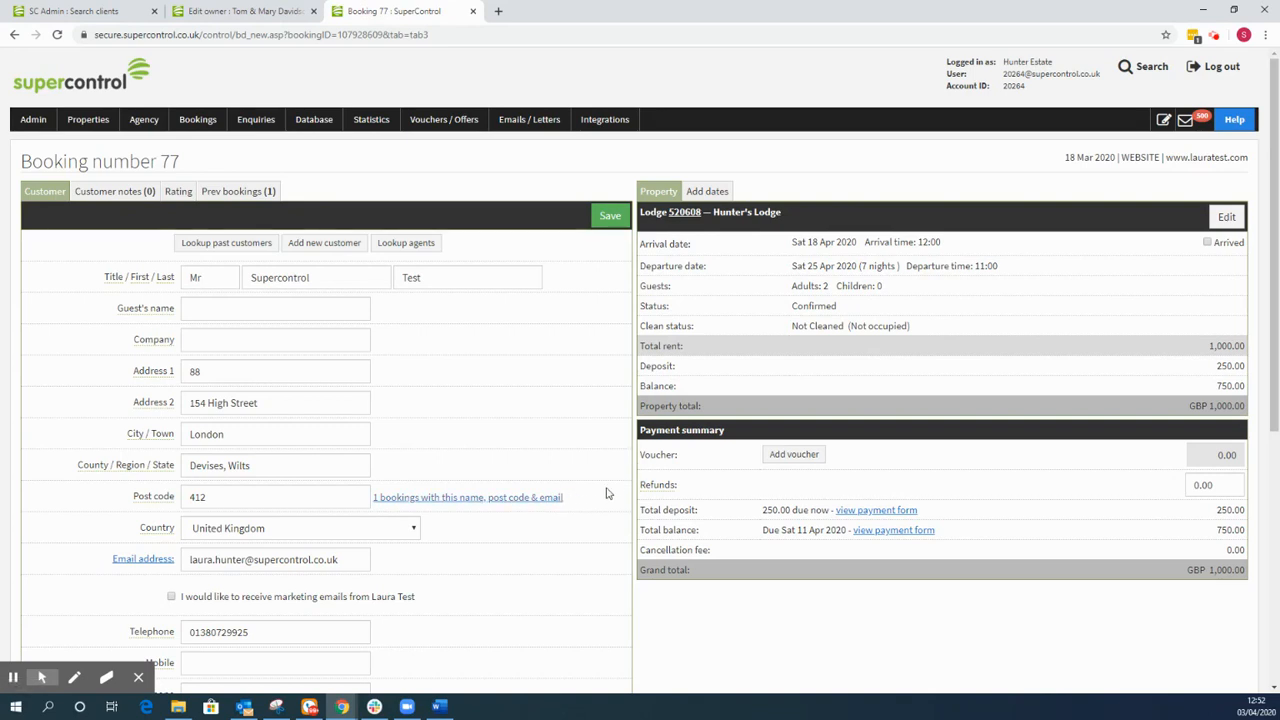
double_click(1226, 345)
double_click(1229, 366)
double_click(656, 366)
double_click(1229, 386)
double_click(655, 386)
Open booking 77's owner payments and examine the commission rate and the gross commission on the deposit and balance payments.
scroll(872, 283, "down", 7)
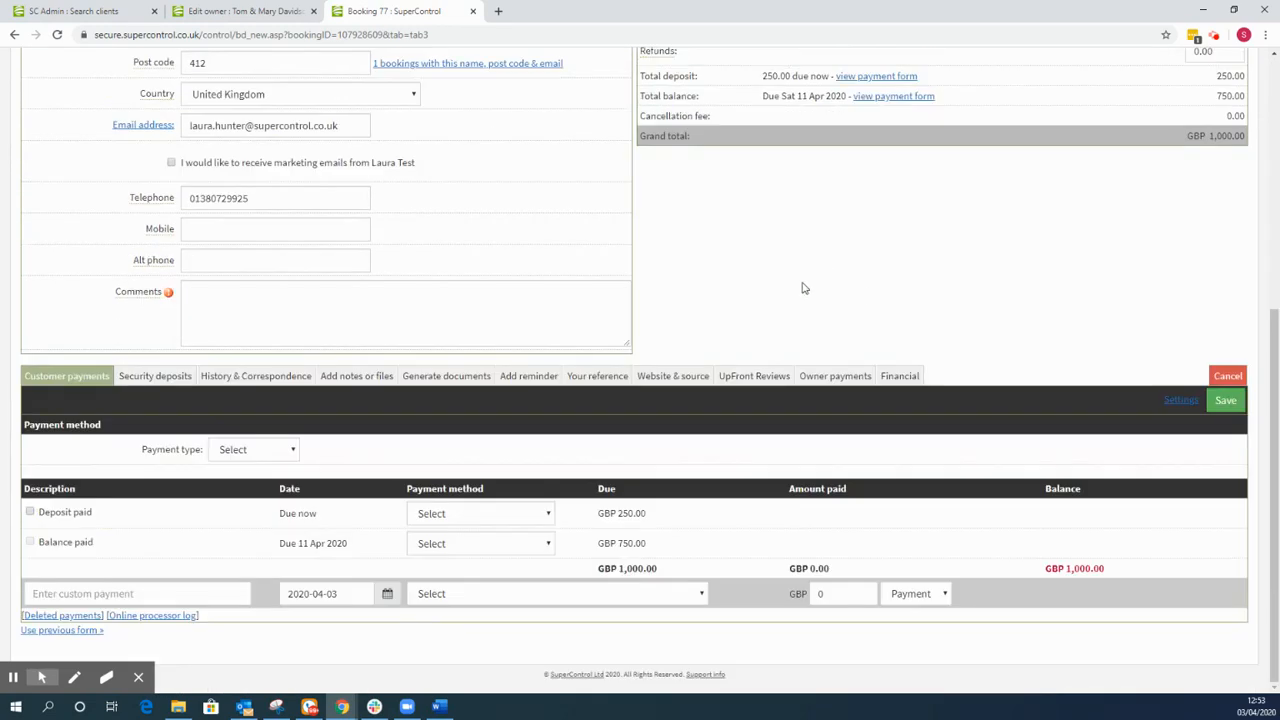
left_click(825, 378)
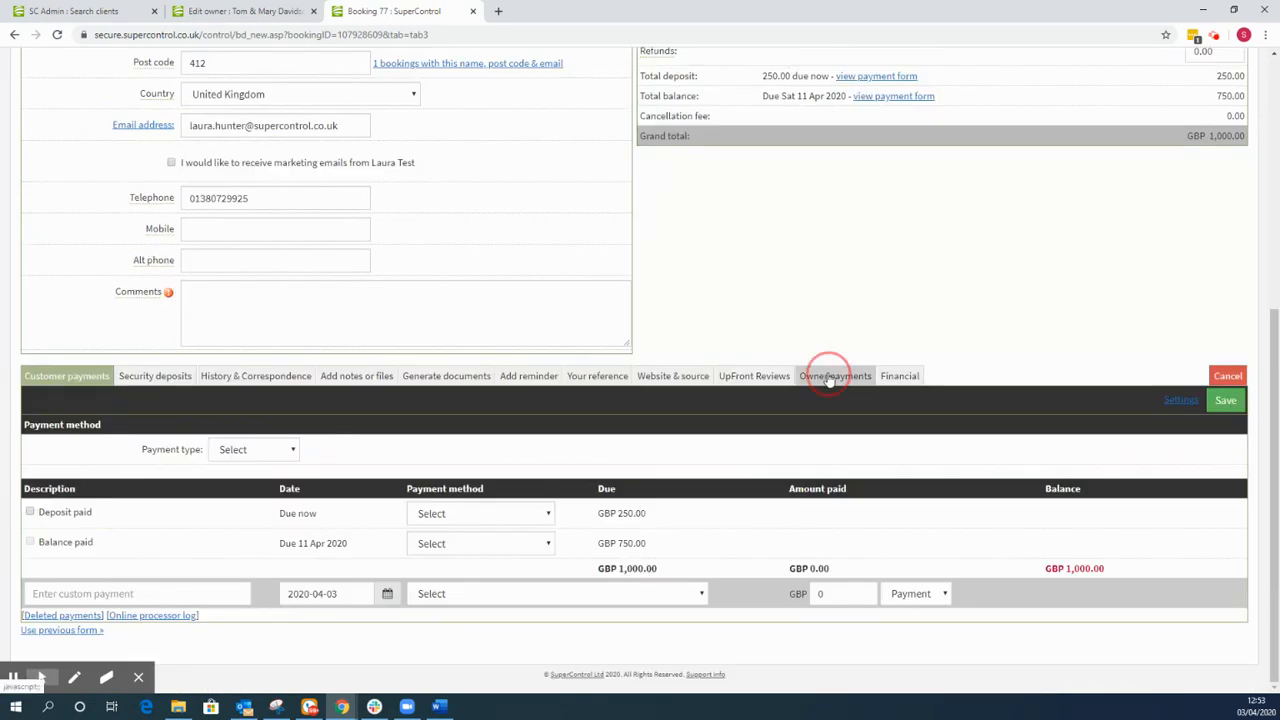
scroll(806, 315, "down", 2)
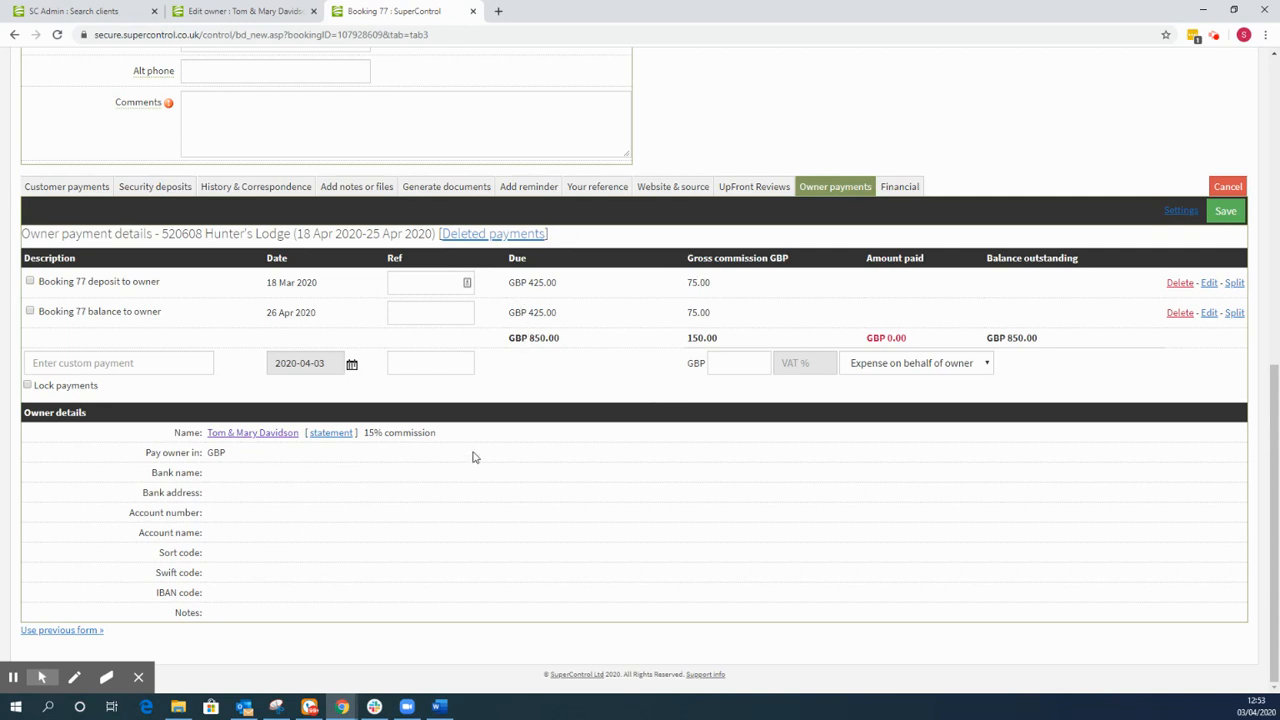
left_click_drag(445, 437, 362, 437)
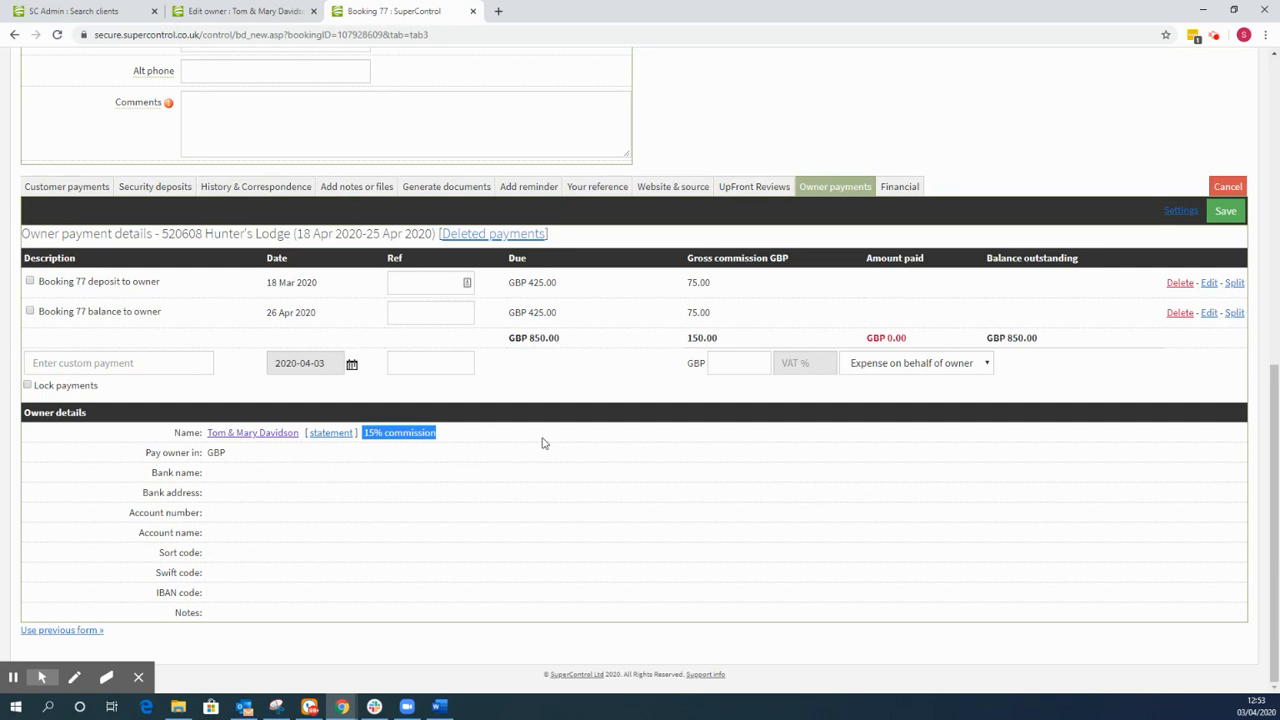
left_click(652, 300)
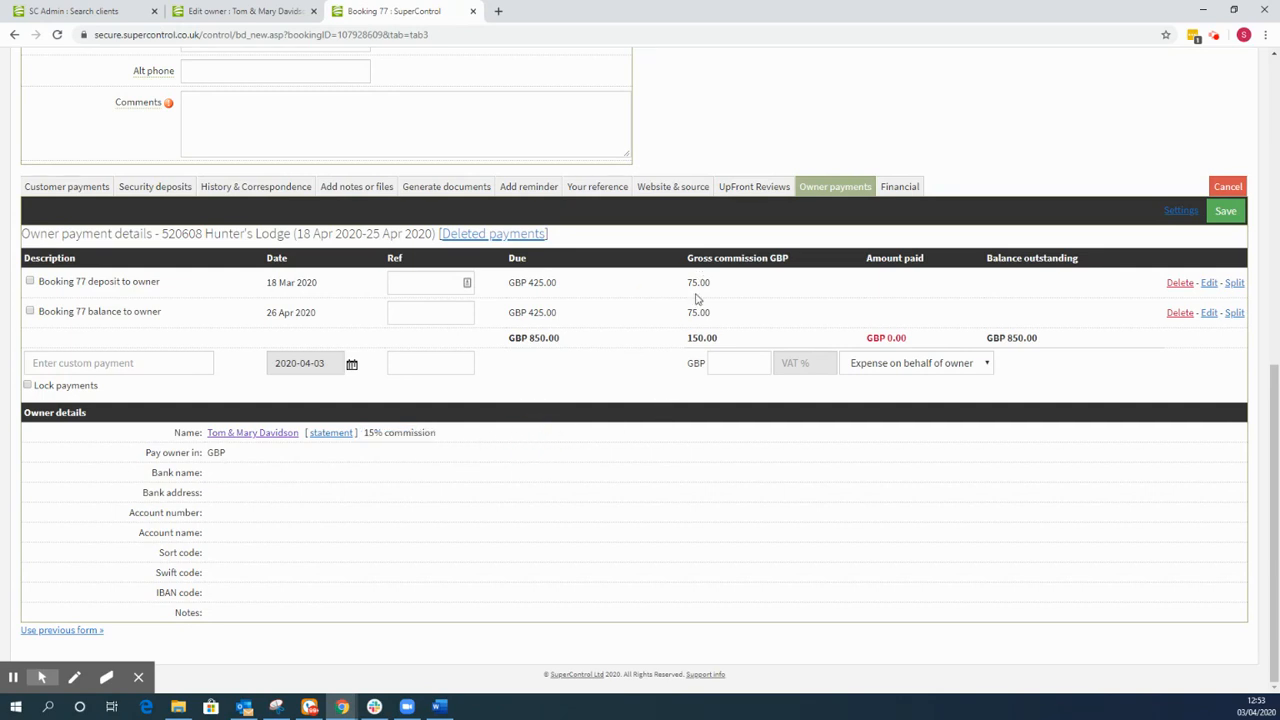
left_click_drag(686, 288, 714, 288)
double_click(103, 283)
double_click(699, 313)
double_click(104, 312)
Return to the owner's record and select Commission as the payment priority for the deposit.
key("ctrl+shift+Tab")
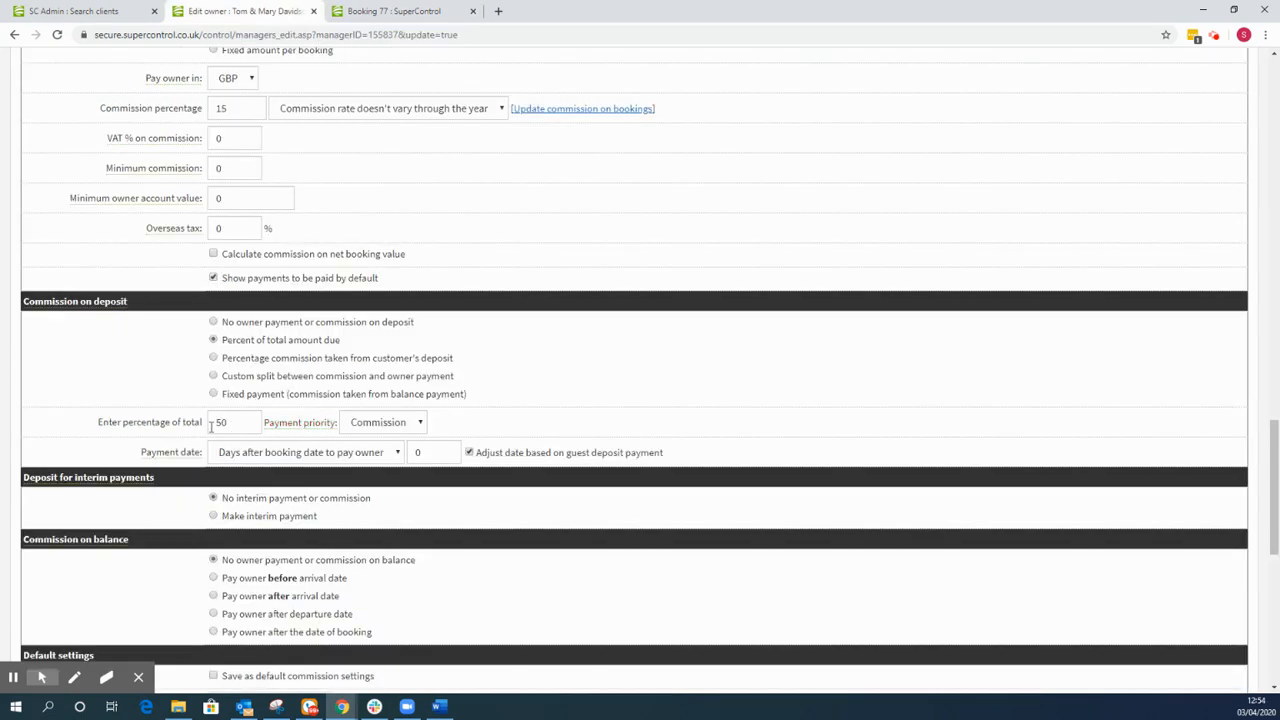
left_click(372, 424)
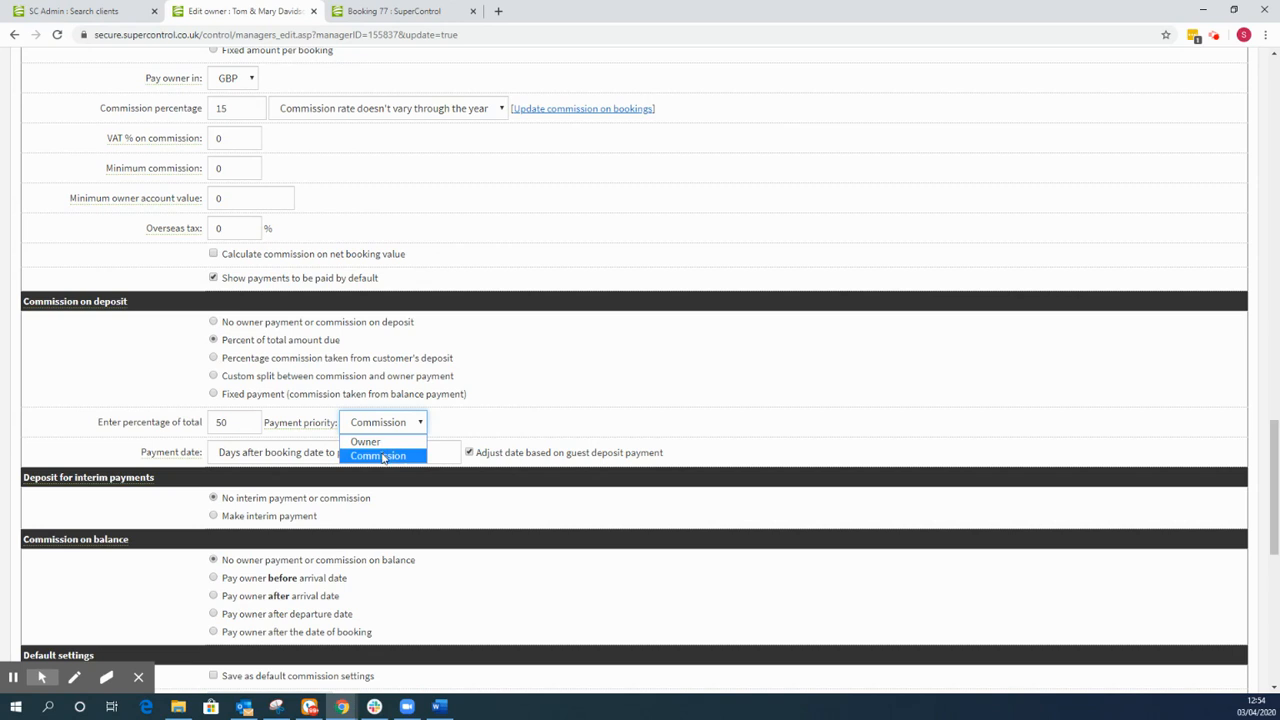
left_click(382, 456)
left_click(459, 410)
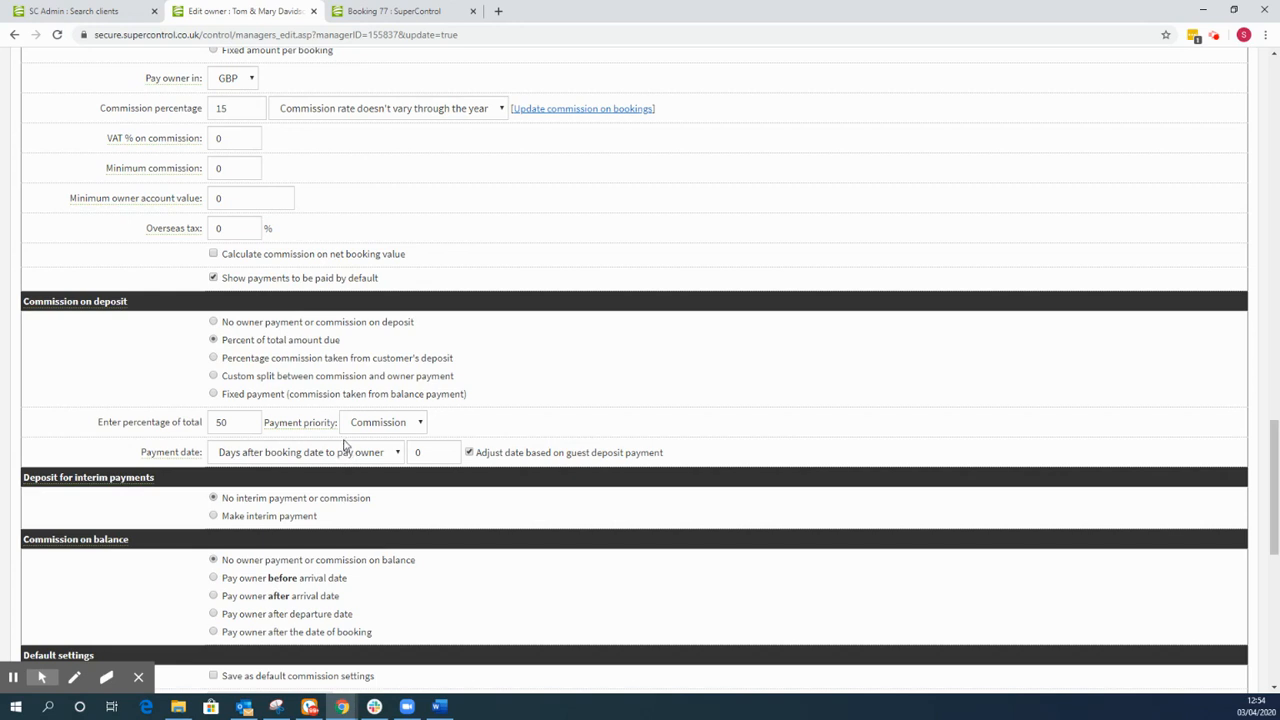
Select Days after booking date to pay owner as the deposit payment date and examine the guest-deposit date adjustment option.
left_click(420, 452)
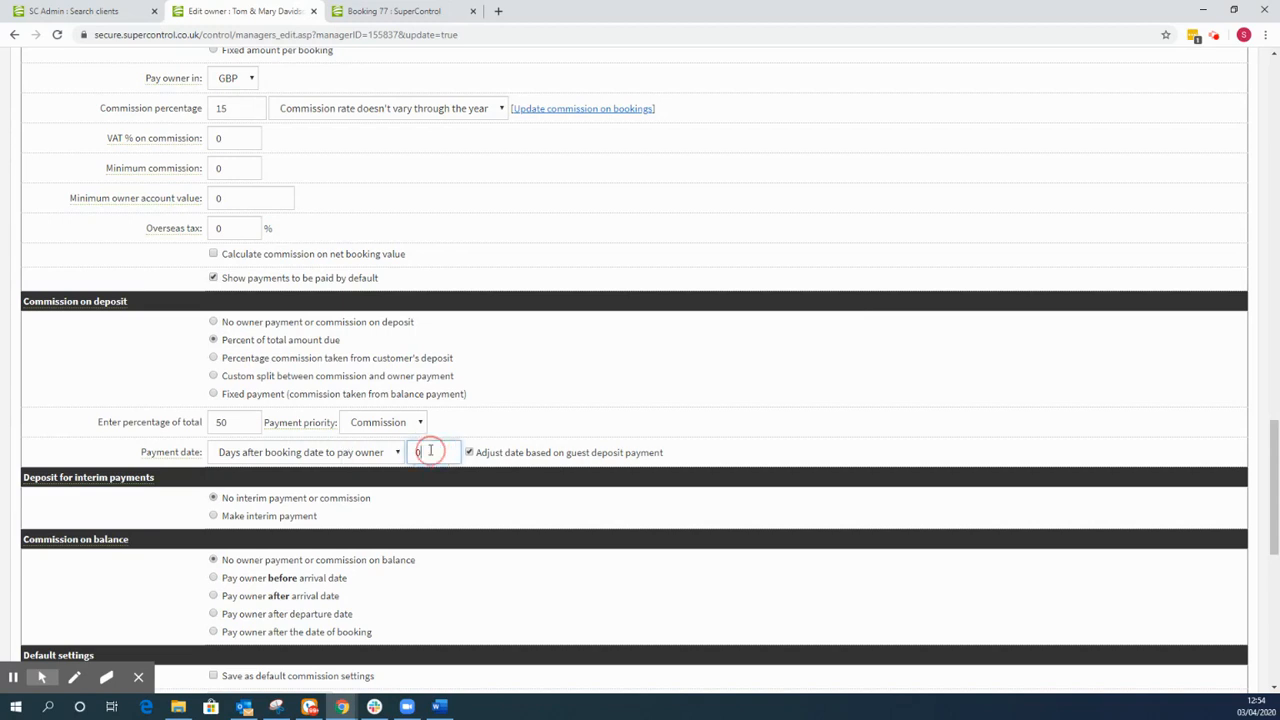
left_click(348, 455)
left_click(341, 472)
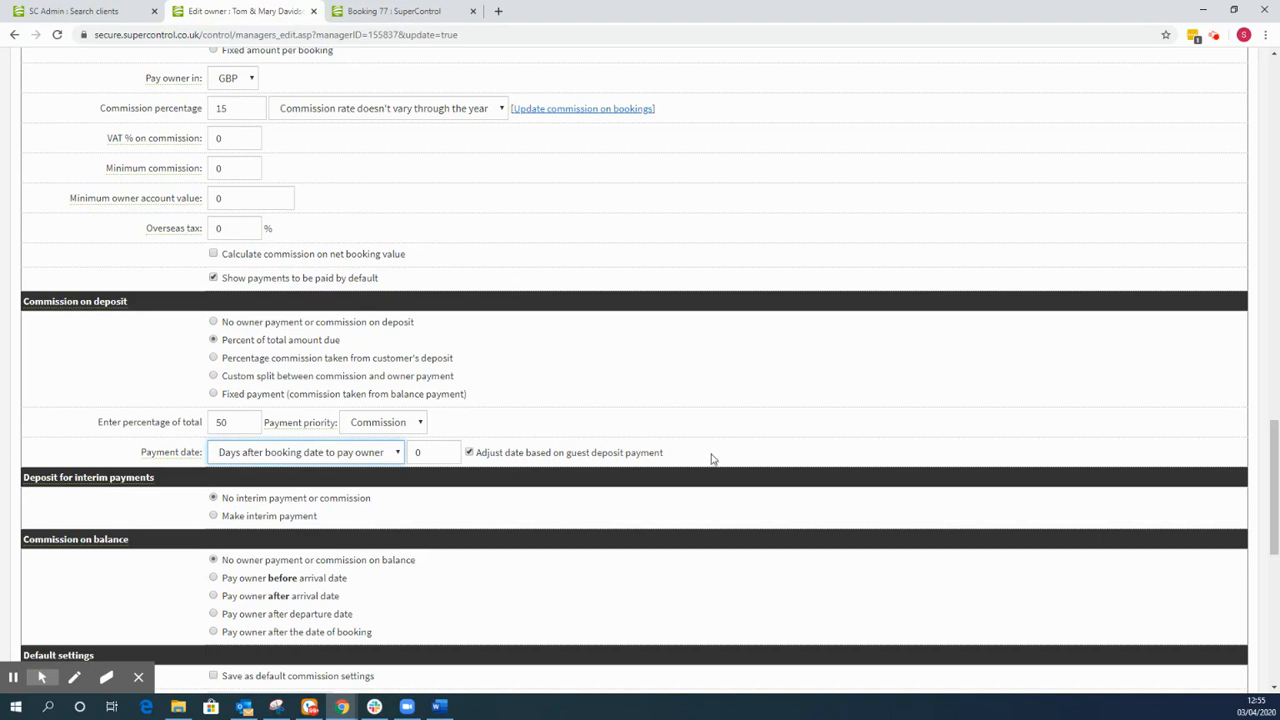
left_click_drag(697, 458, 470, 456)
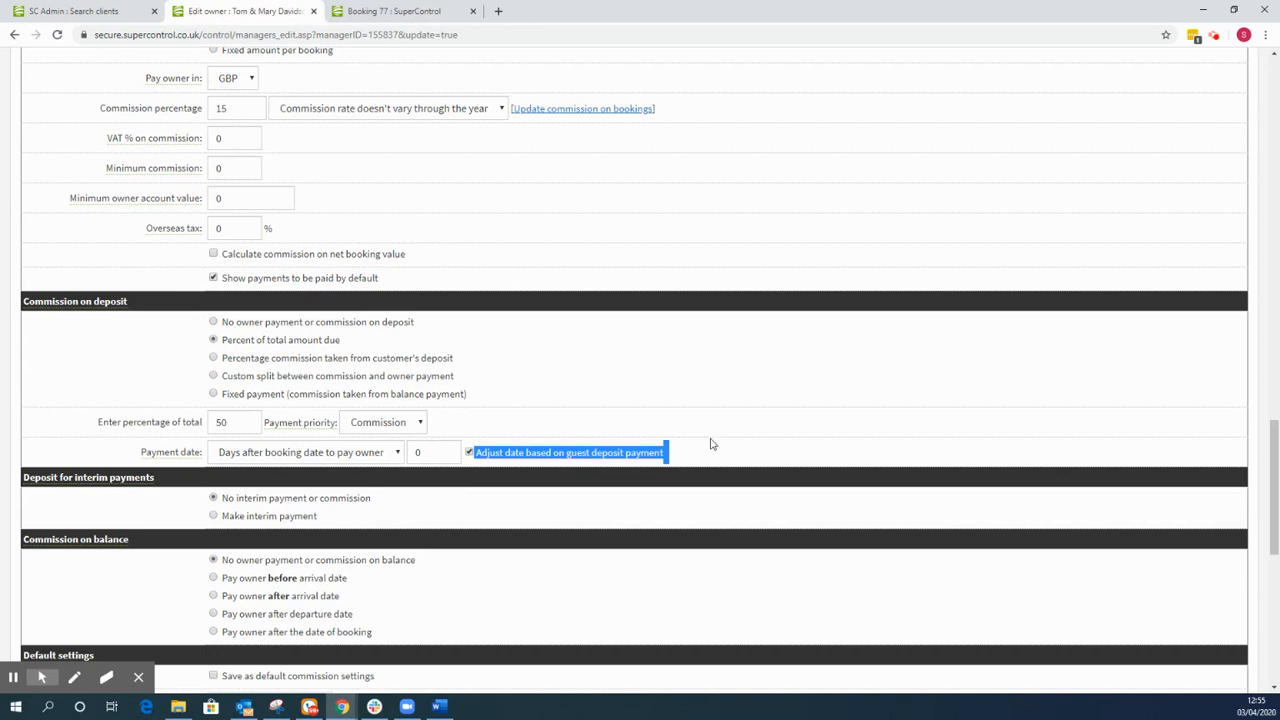
left_click(619, 469)
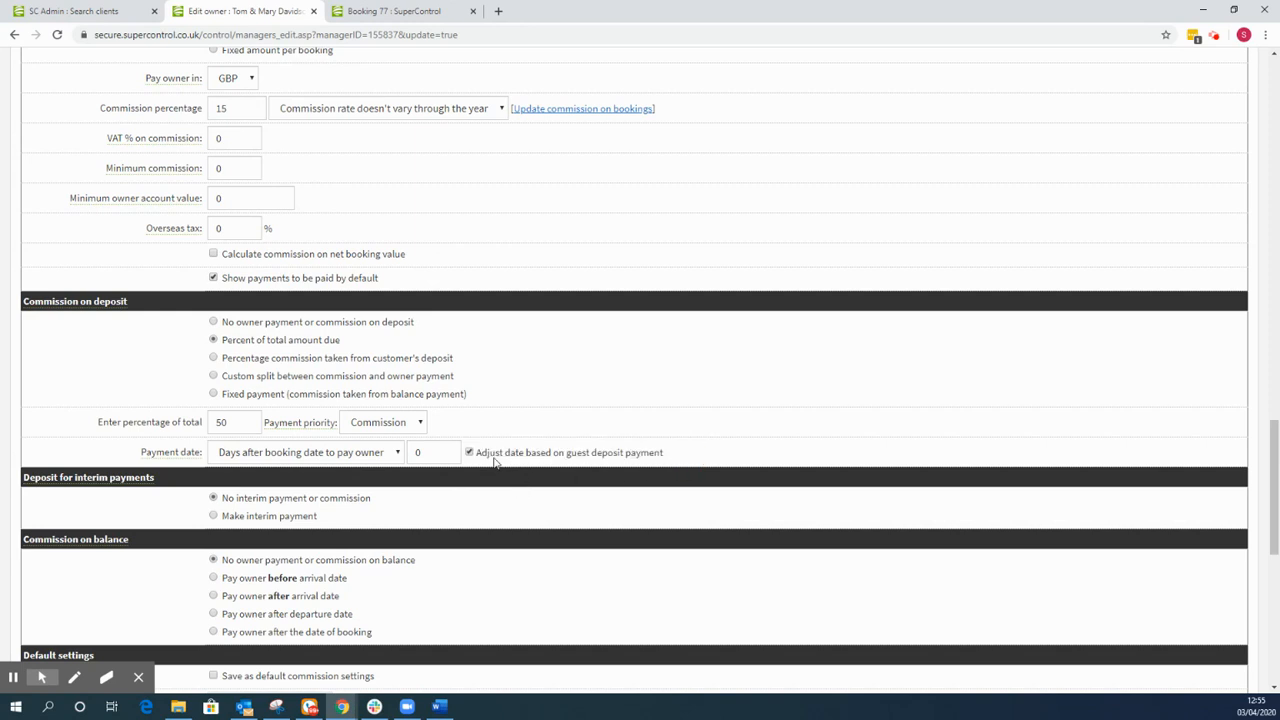
Select Percentage commission taken from customer's deposit for the owner and check booking 77's deposit and balance.
left_click(213, 358)
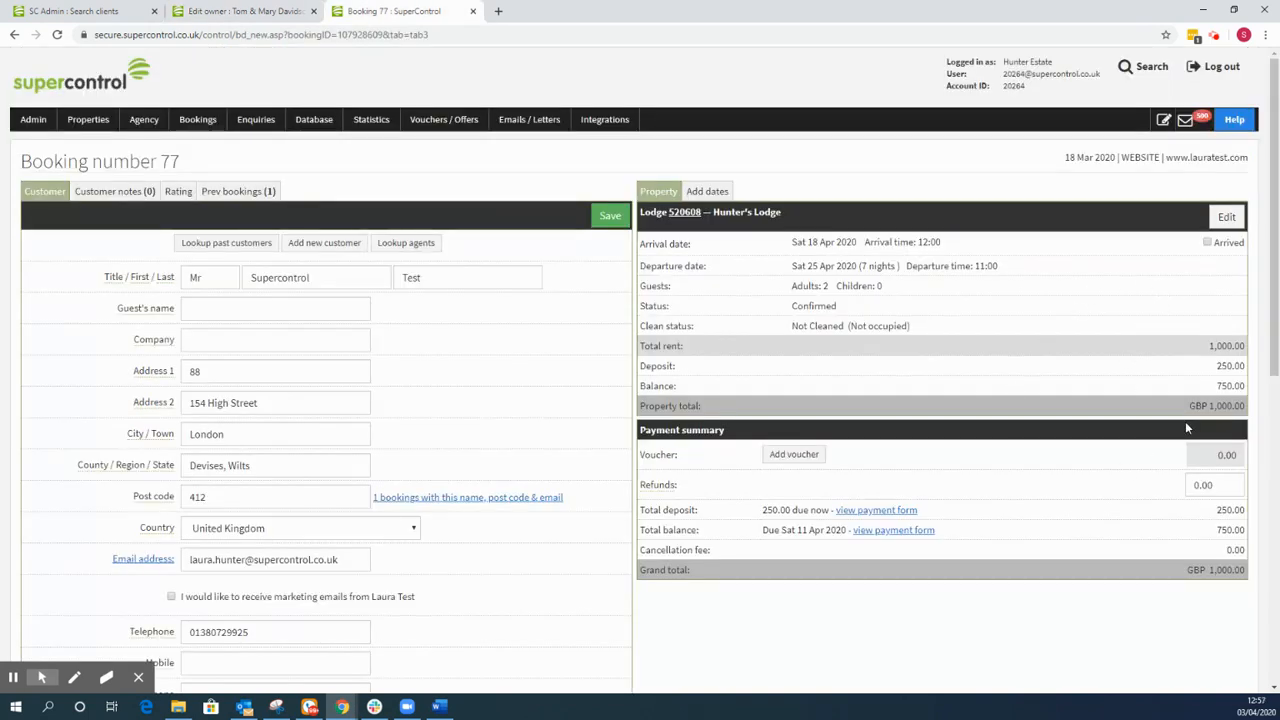
double_click(1229, 364)
double_click(1231, 388)
scroll(900, 320, "down", 6)
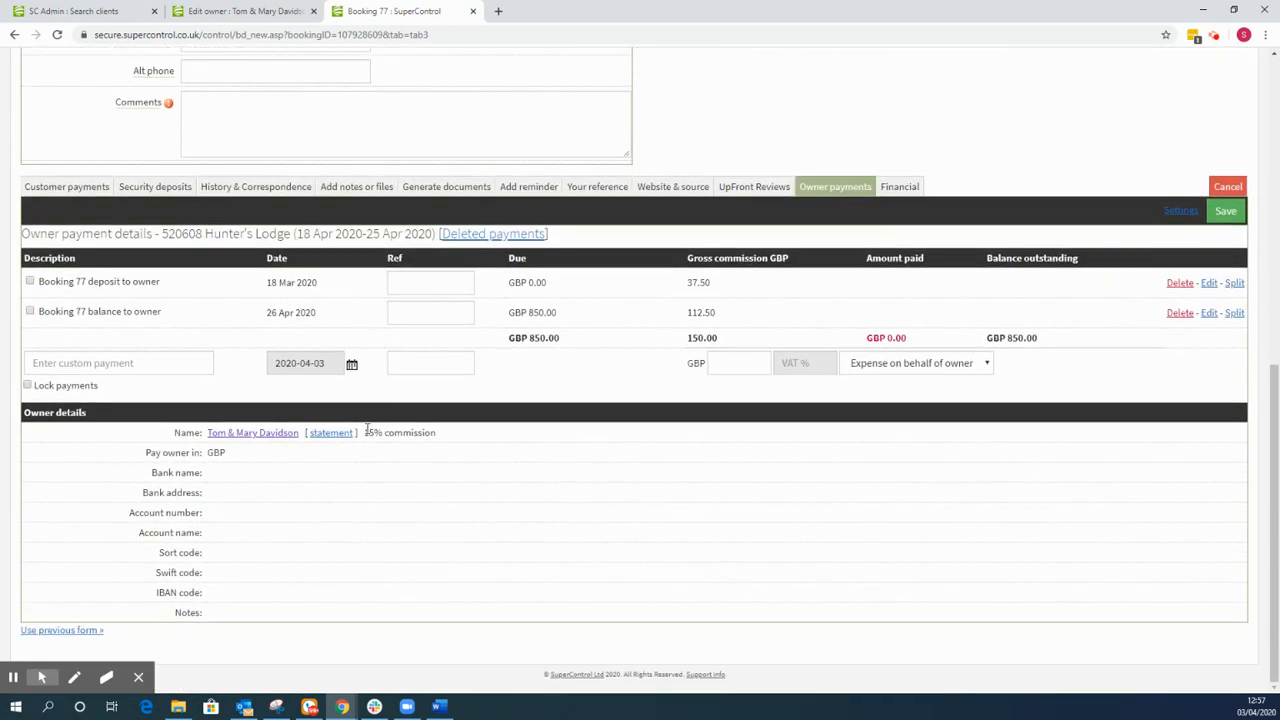
Examine the owner's commission rate and the gross commission on the deposit and balance in booking 77's owner payments.
left_click_drag(366, 432, 438, 446)
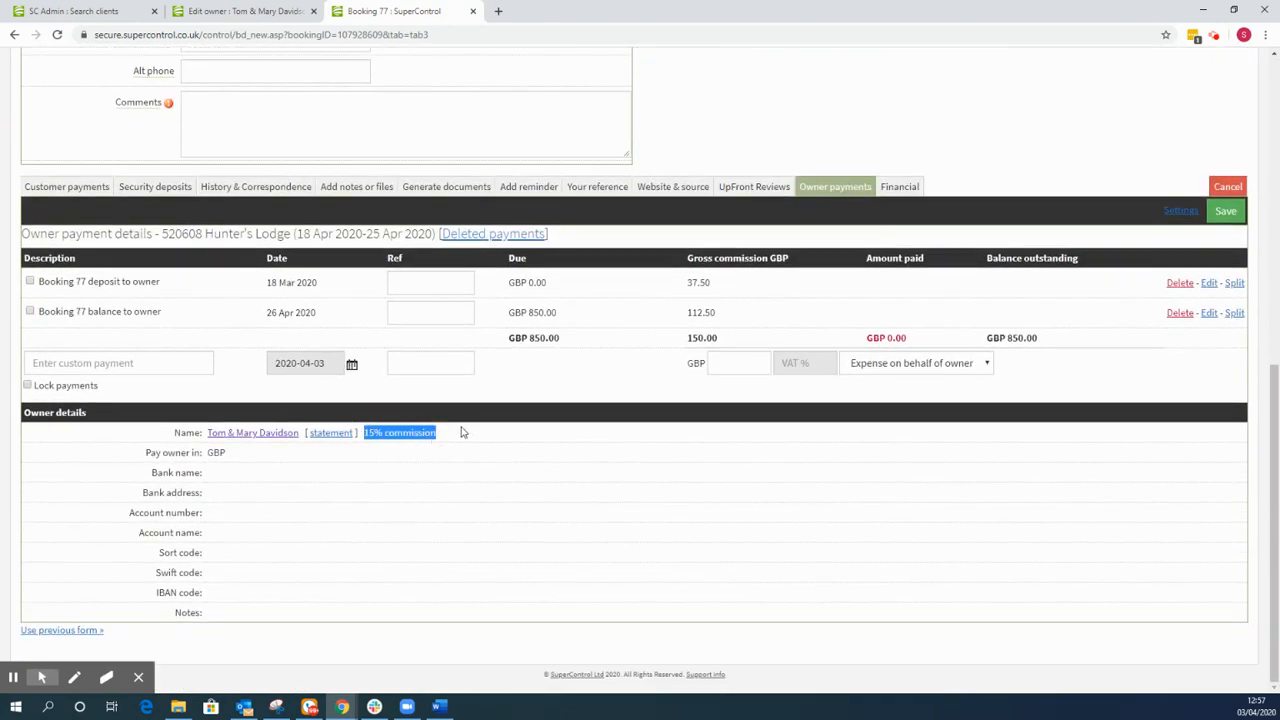
left_click(626, 315)
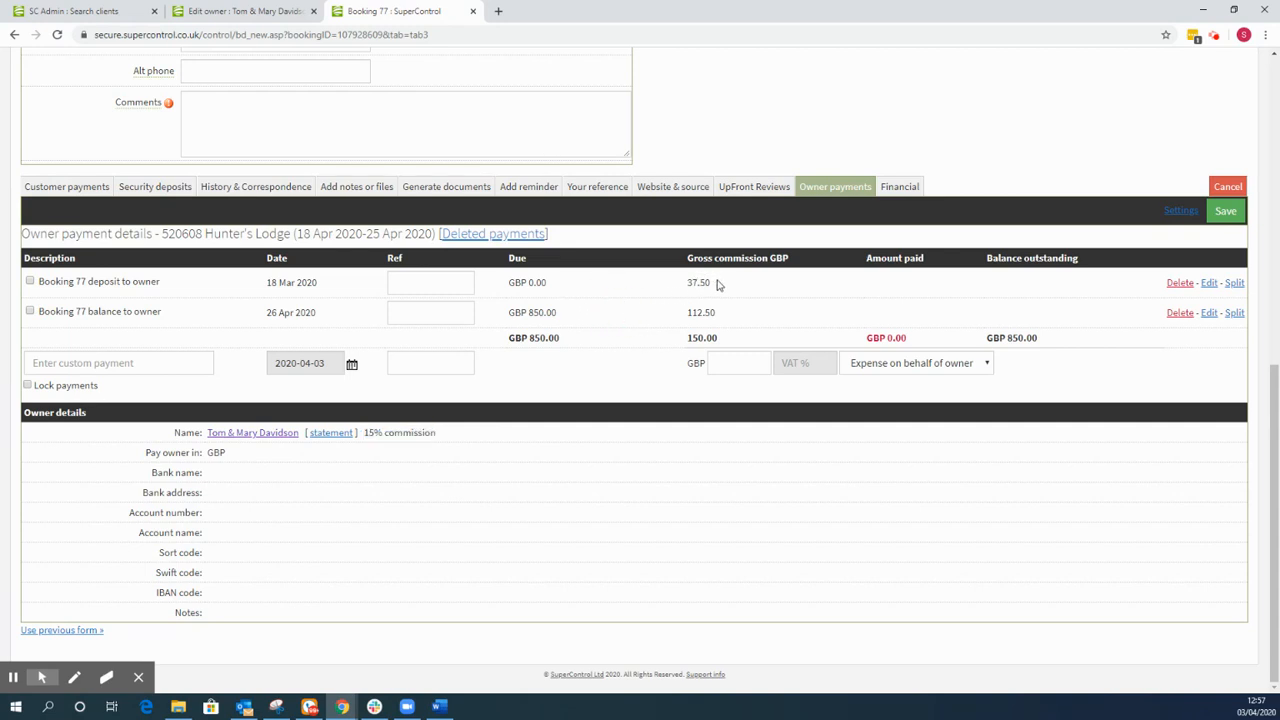
left_click_drag(714, 287, 690, 296)
left_click_drag(727, 313, 686, 338)
left_click(443, 443)
left_click_drag(443, 443, 366, 436)
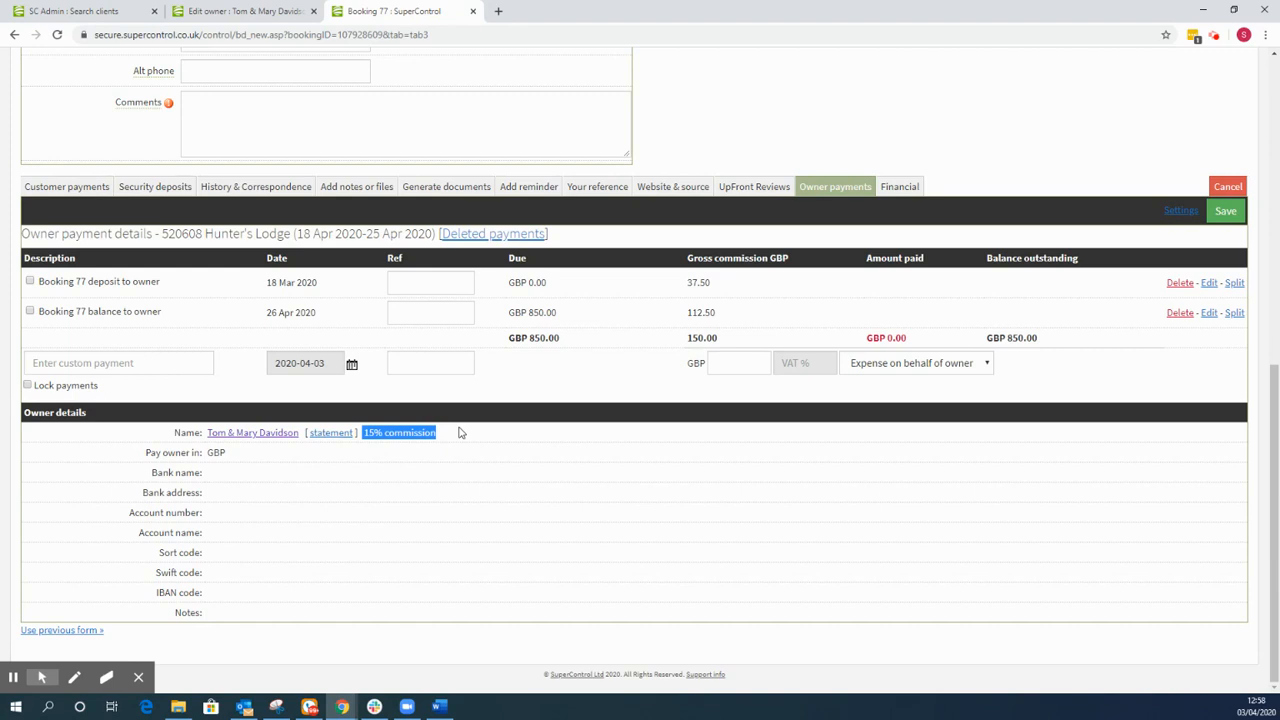
left_click(711, 282)
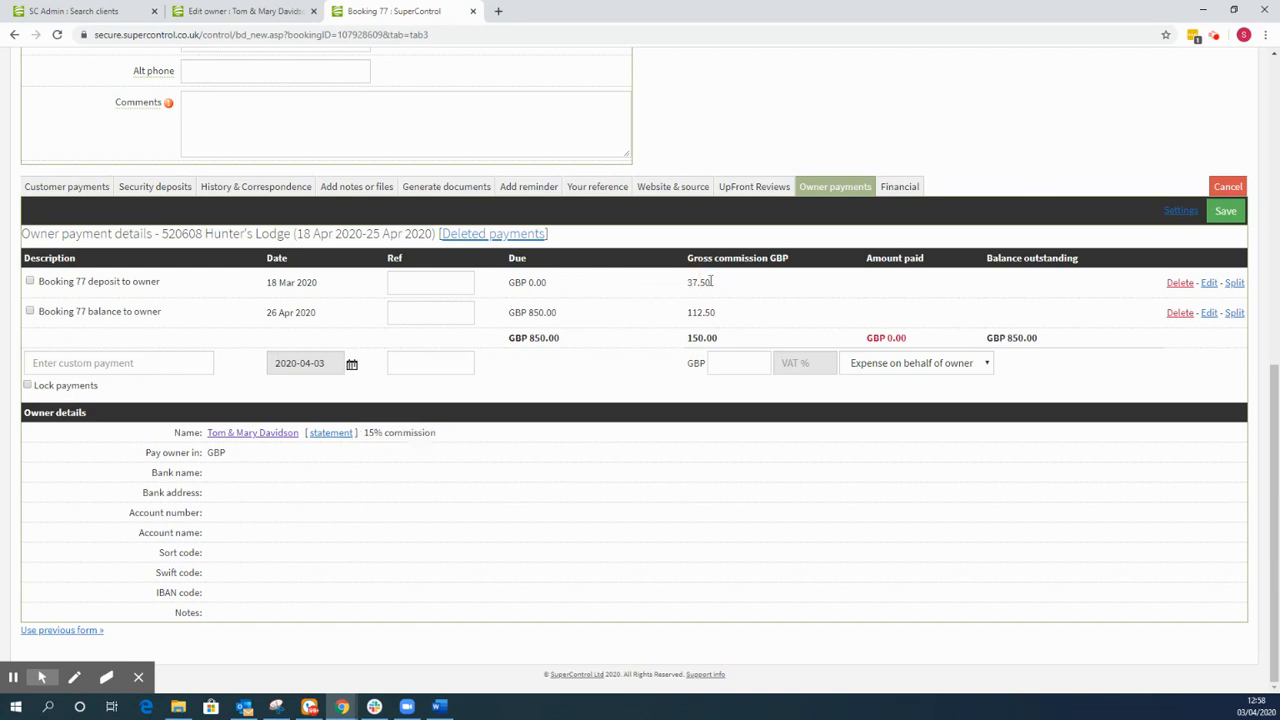
double_click(711, 282)
Enable Pay owner remainder of customer's deposit on the owner's record and check the deposit payment in booking 77.
key("ctrl+shift+Tab")
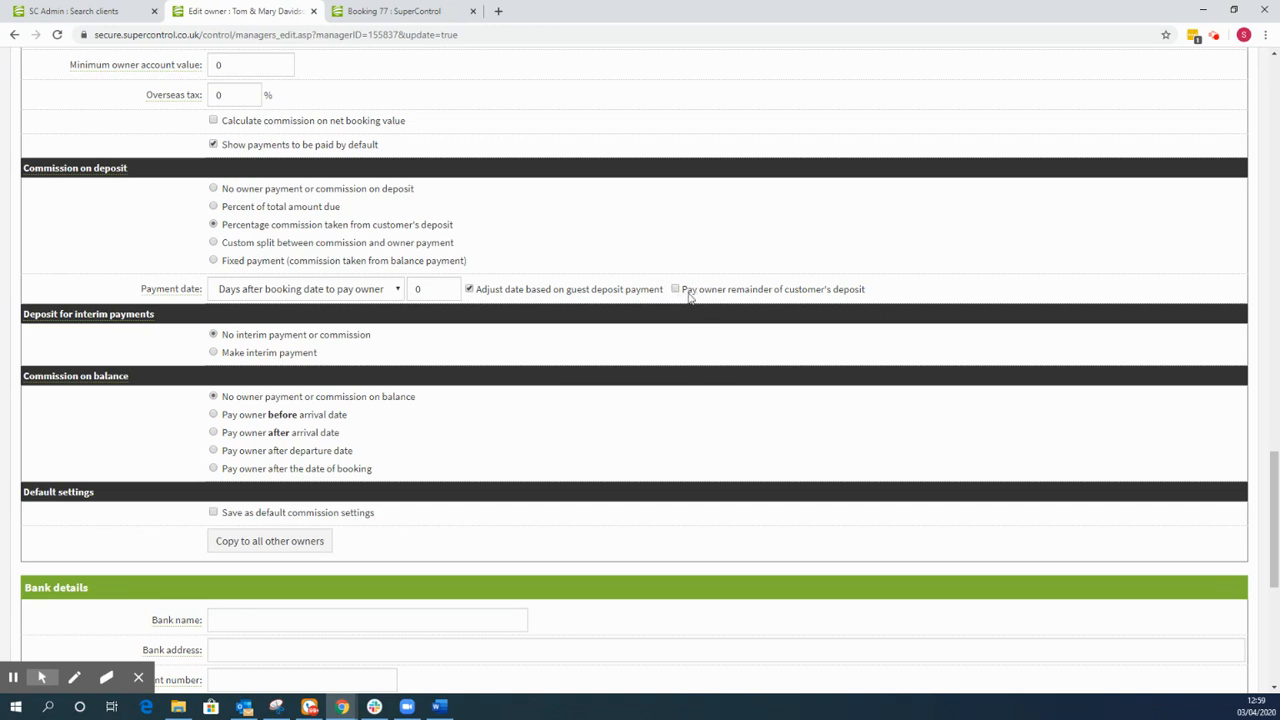
left_click(362, 10)
left_click(725, 282)
left_click(750, 283)
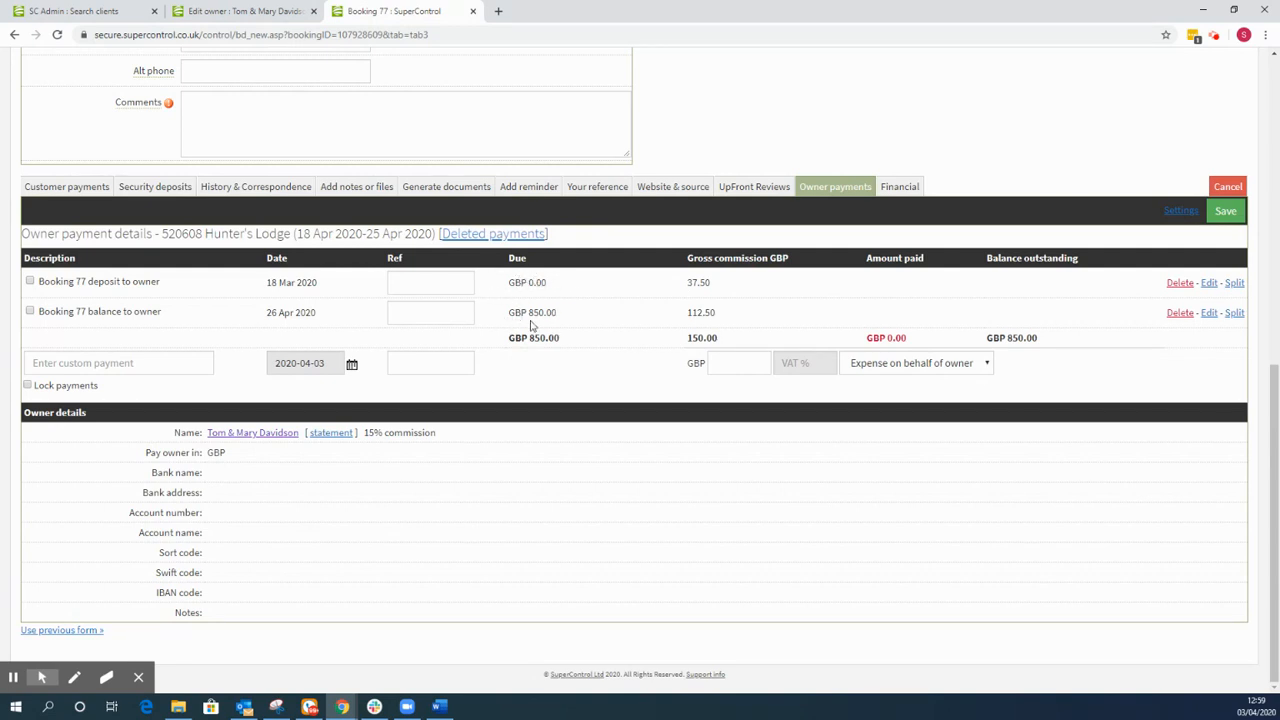
Return to the owner's record and select Custom split between commission and owner payment for the deposit.
left_click(240, 12)
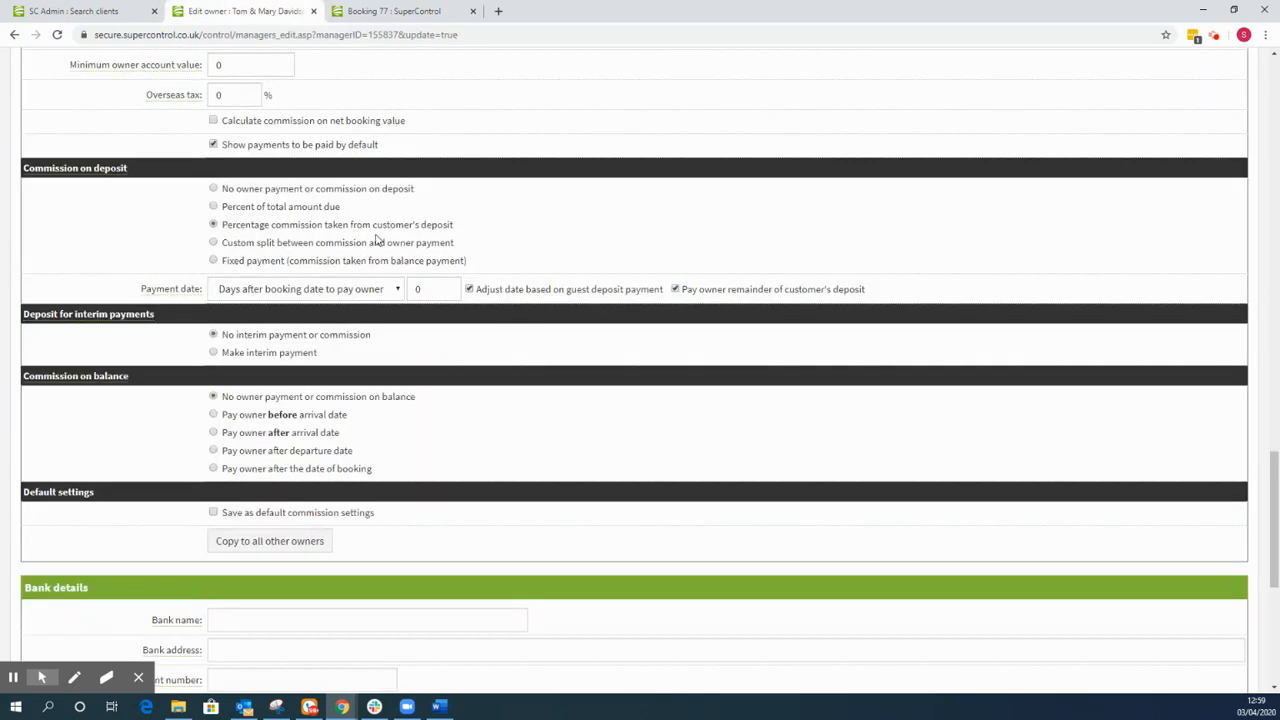
left_click_drag(232, 245, 466, 251)
left_click(213, 243)
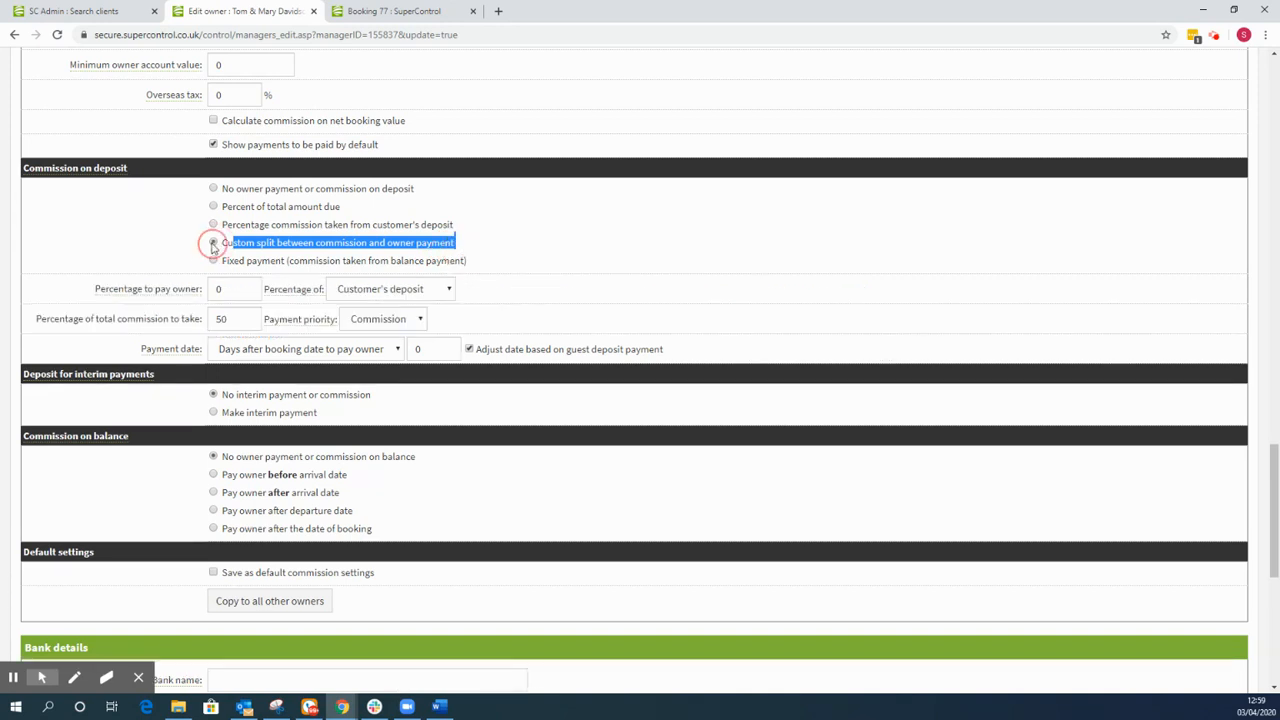
left_click(143, 251)
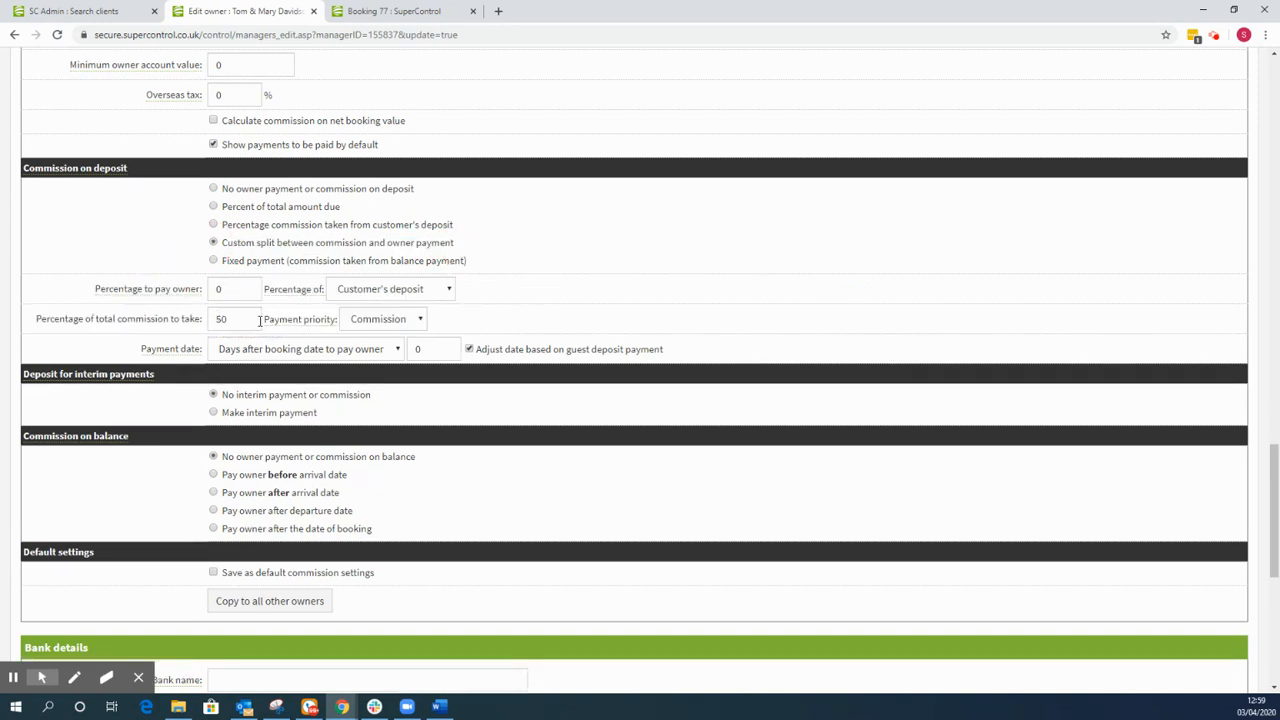
Set the percentage to pay the owner to 15, calculated on the Customer's deposit.
double_click(222, 290)
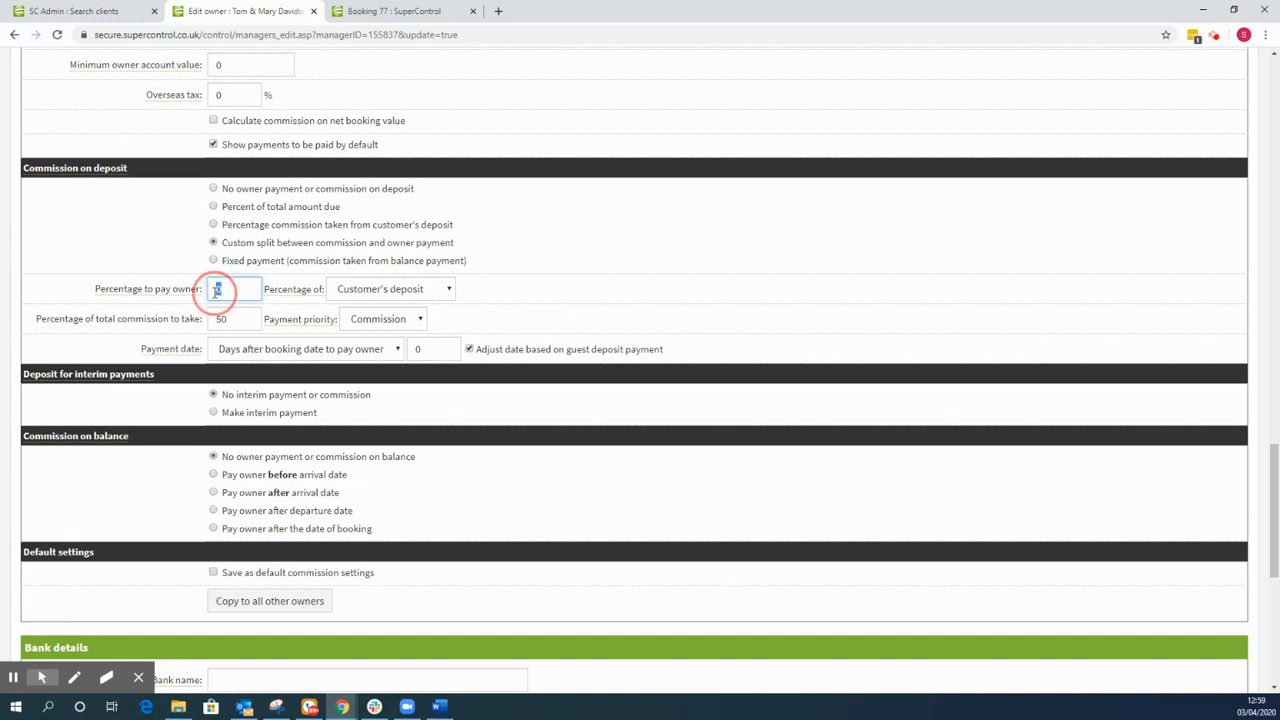
type("15")
left_click(532, 286)
left_click(403, 290)
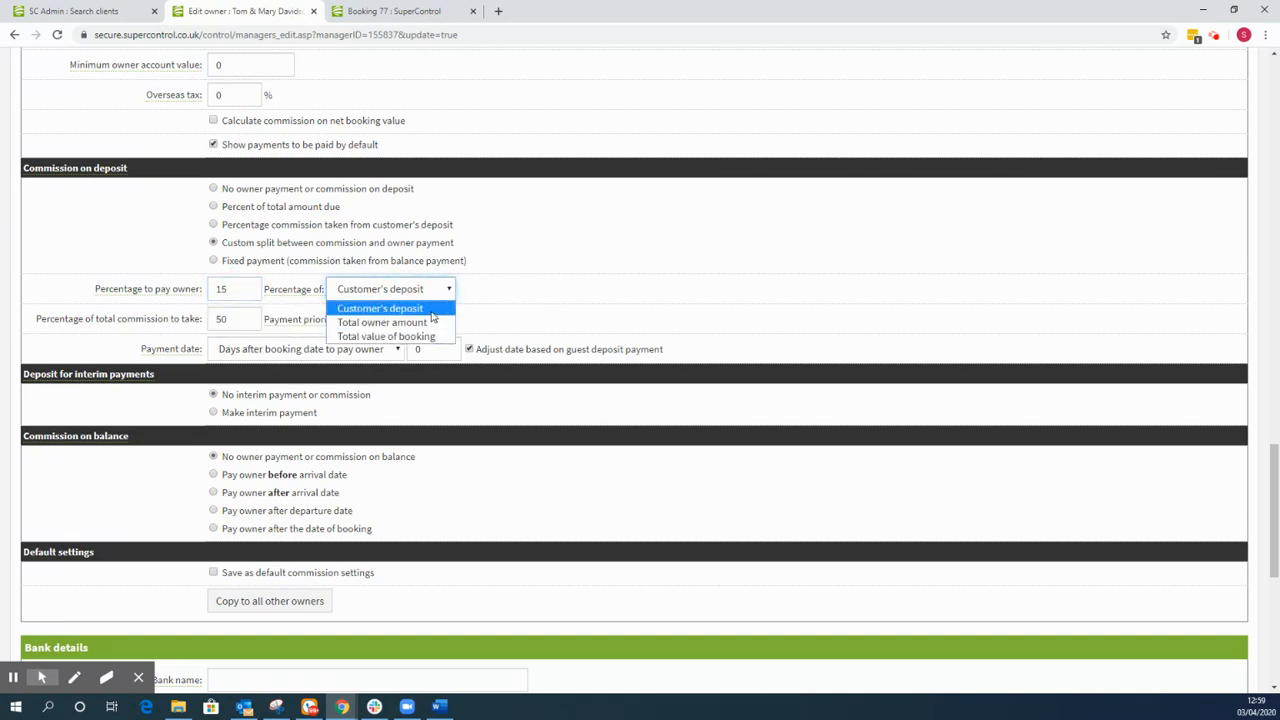
left_click(432, 309)
Set the percentage of total commission to take from the deposit to 100.
left_click(228, 318)
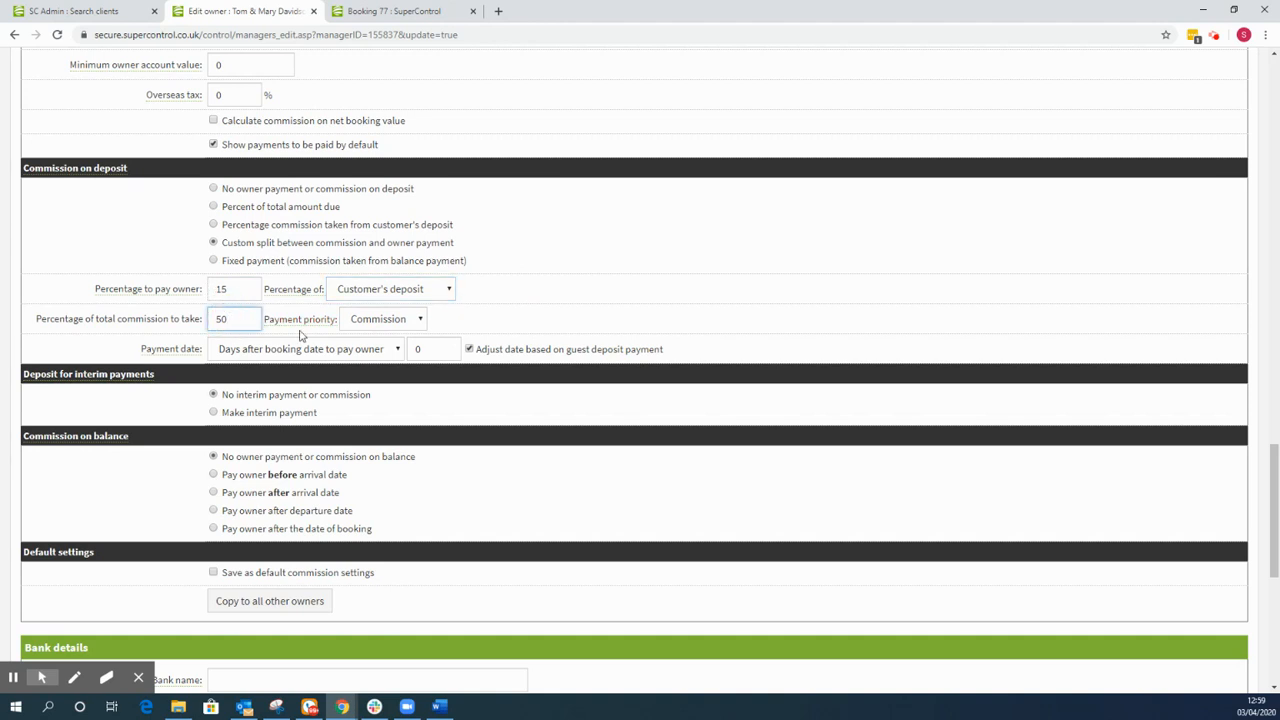
key("BackSpace")
key("BackSpace")
type("100")
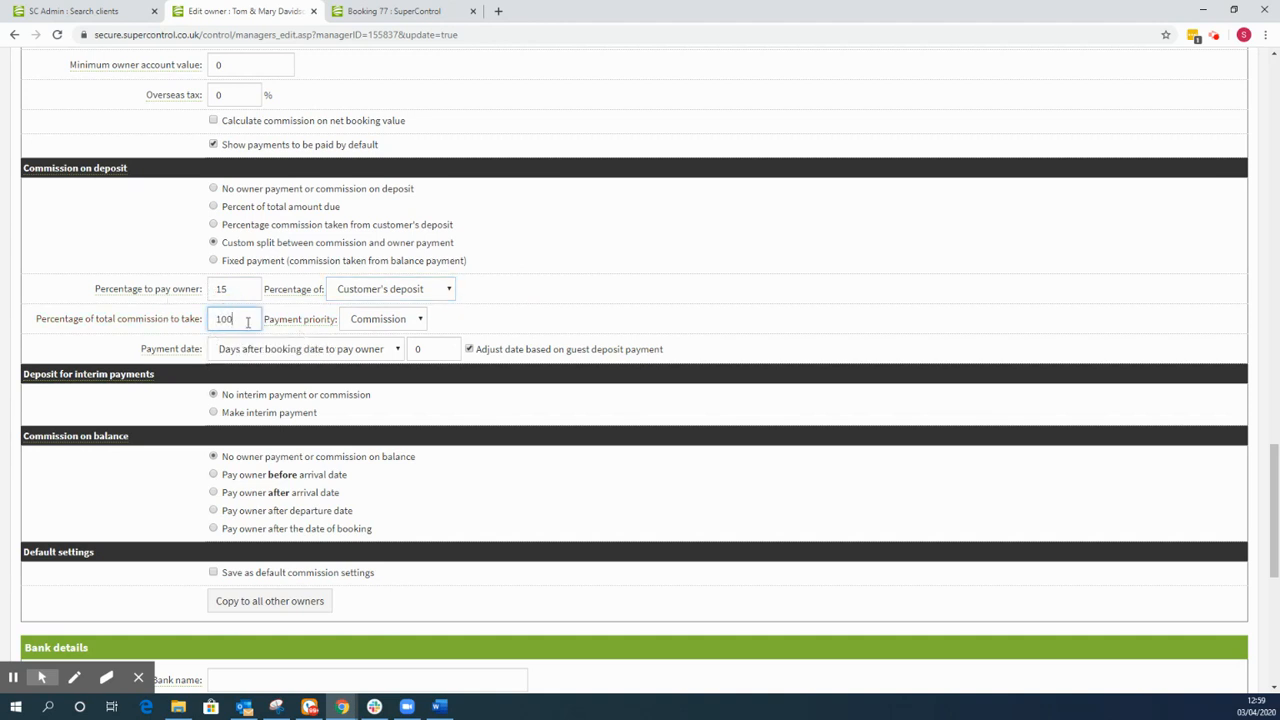
left_click(559, 331)
Switch to booking 77 and examine the gross commission and amount due to the owner on the deposit payment.
key("ctrl+Tab")
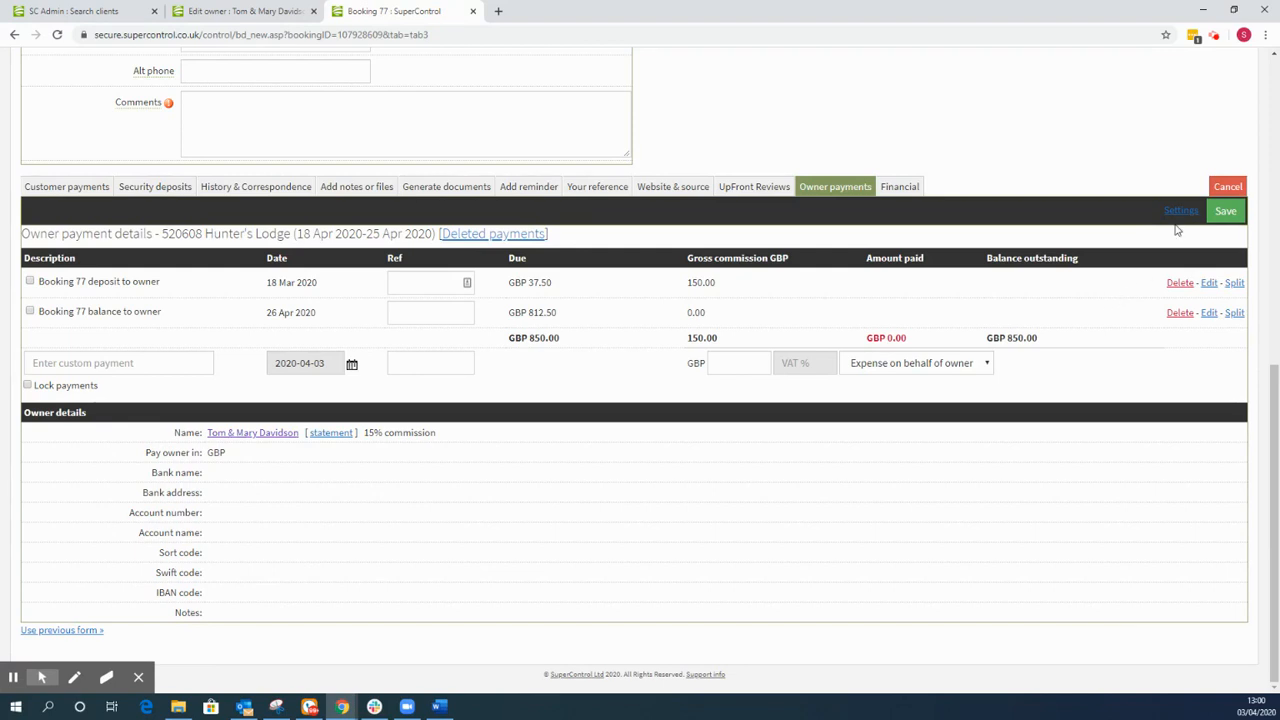
left_click(730, 291)
double_click(700, 282)
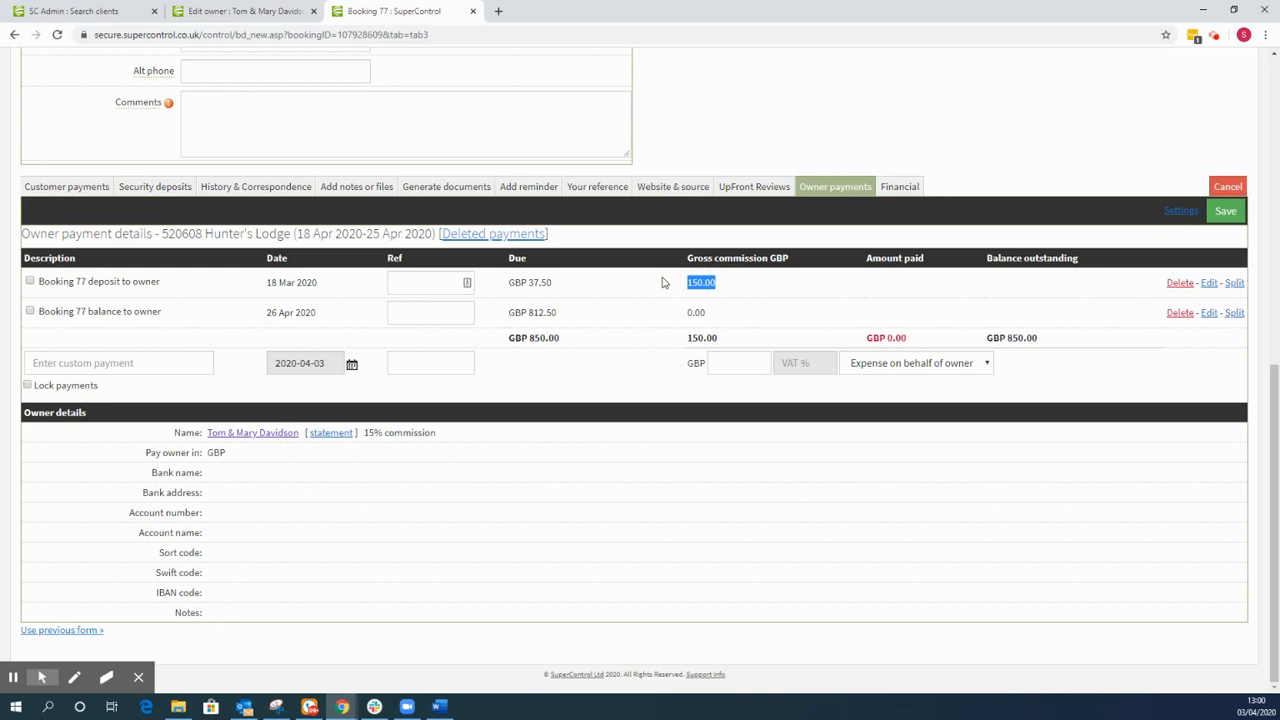
double_click(609, 287)
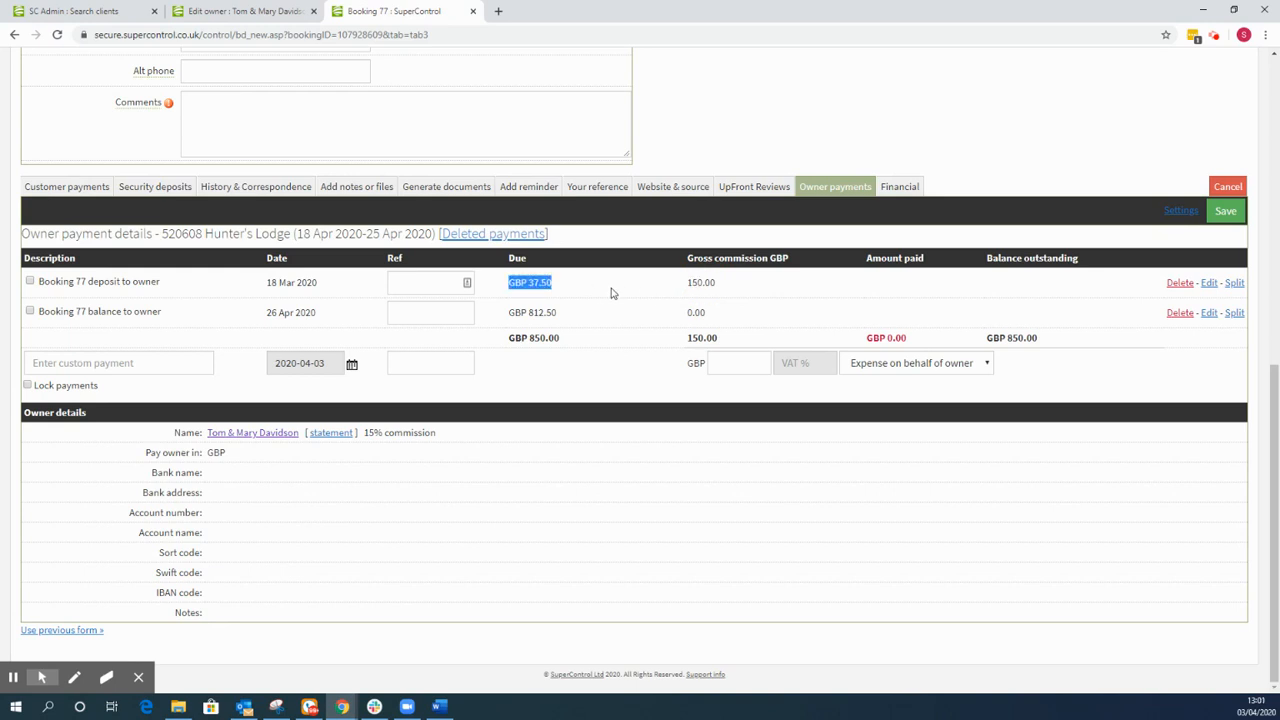
left_click(609, 288)
left_click_drag(555, 284, 512, 283)
Return to the owner's record and select Fixed payment (commission taken from balance payment) for the deposit, with a fixed amount of GBP 100.
left_click(244, 11)
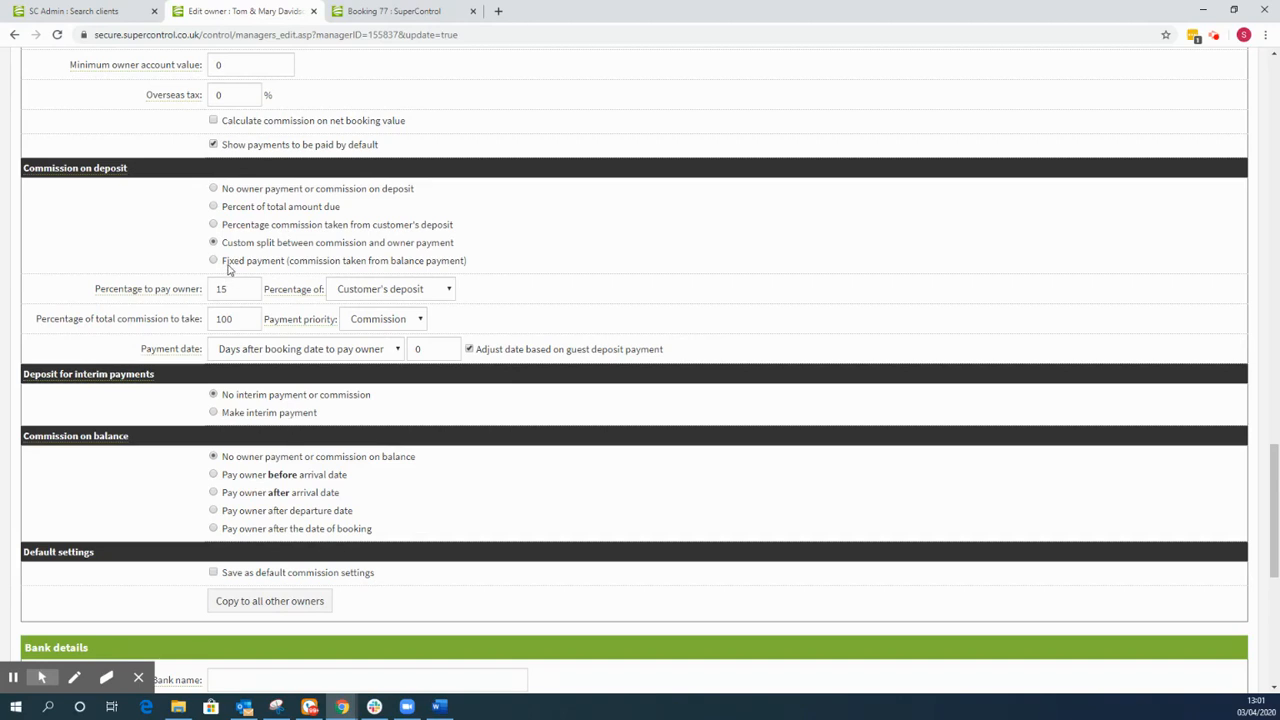
left_click_drag(222, 260, 468, 259)
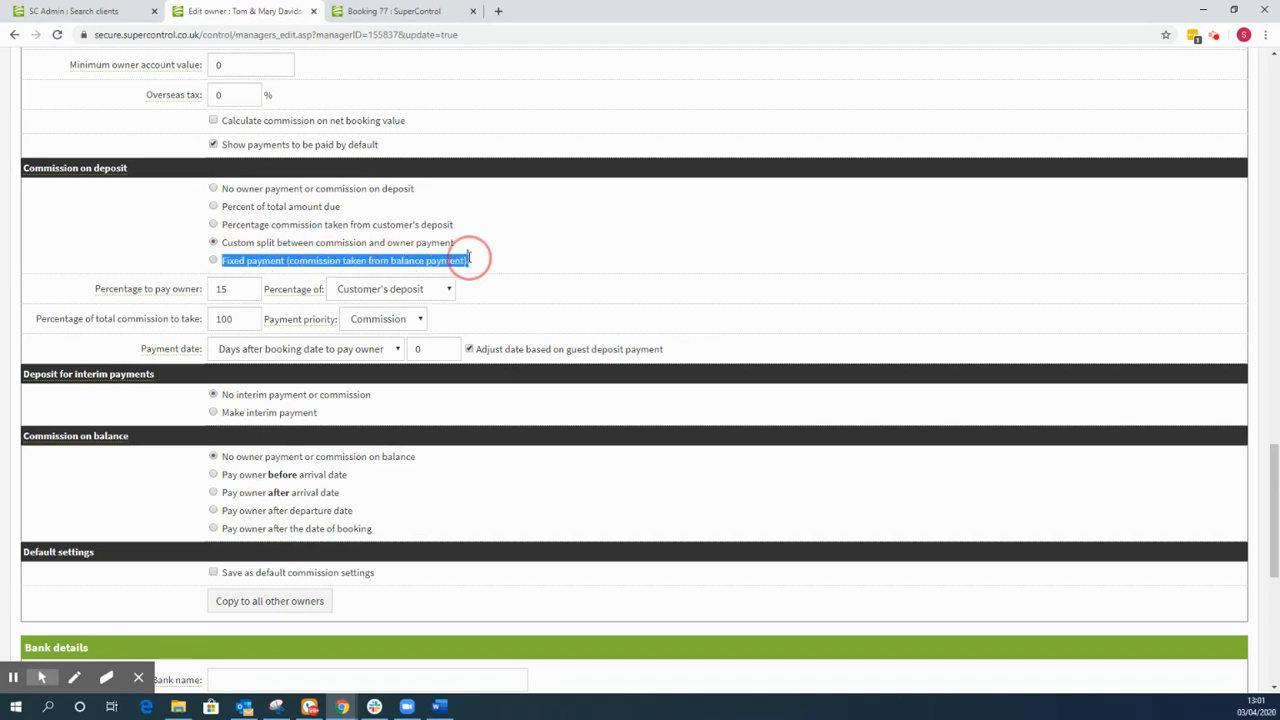
left_click(213, 260)
left_click(231, 290)
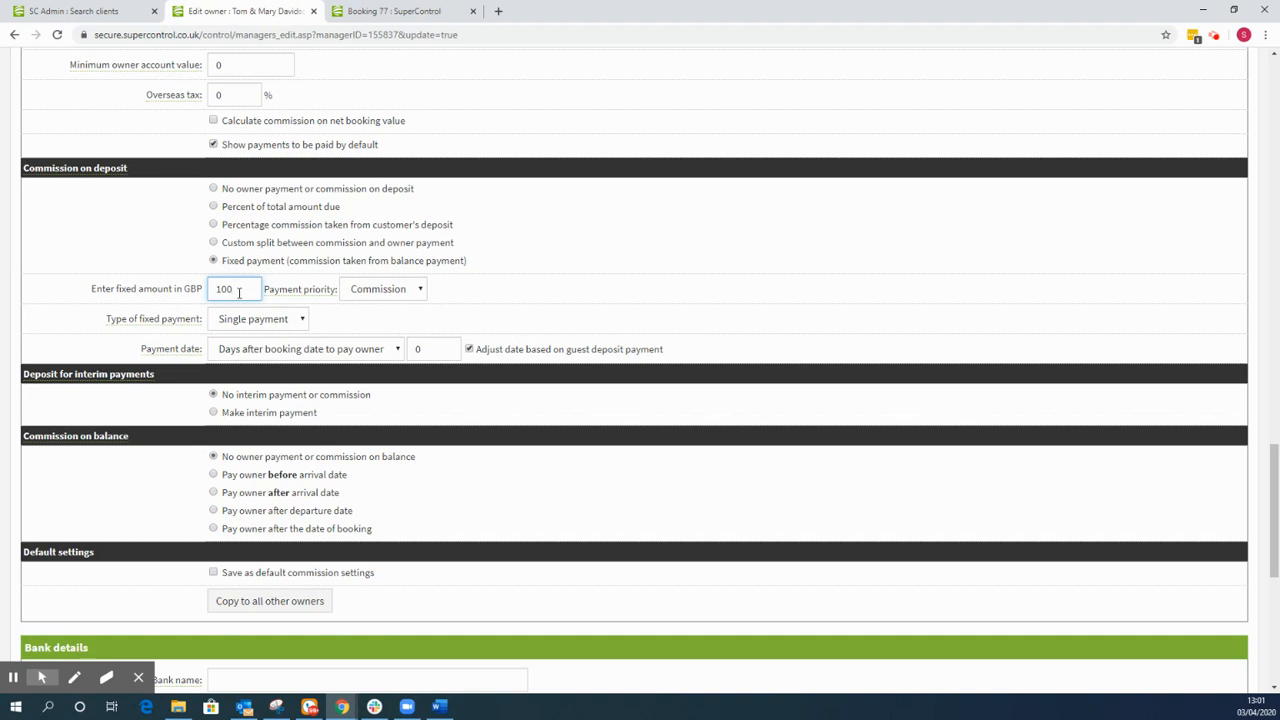
Switch to booking 77 and examine the amounts due and gross commission on the owner's deposit and balance payments.
key("ctrl+Tab")
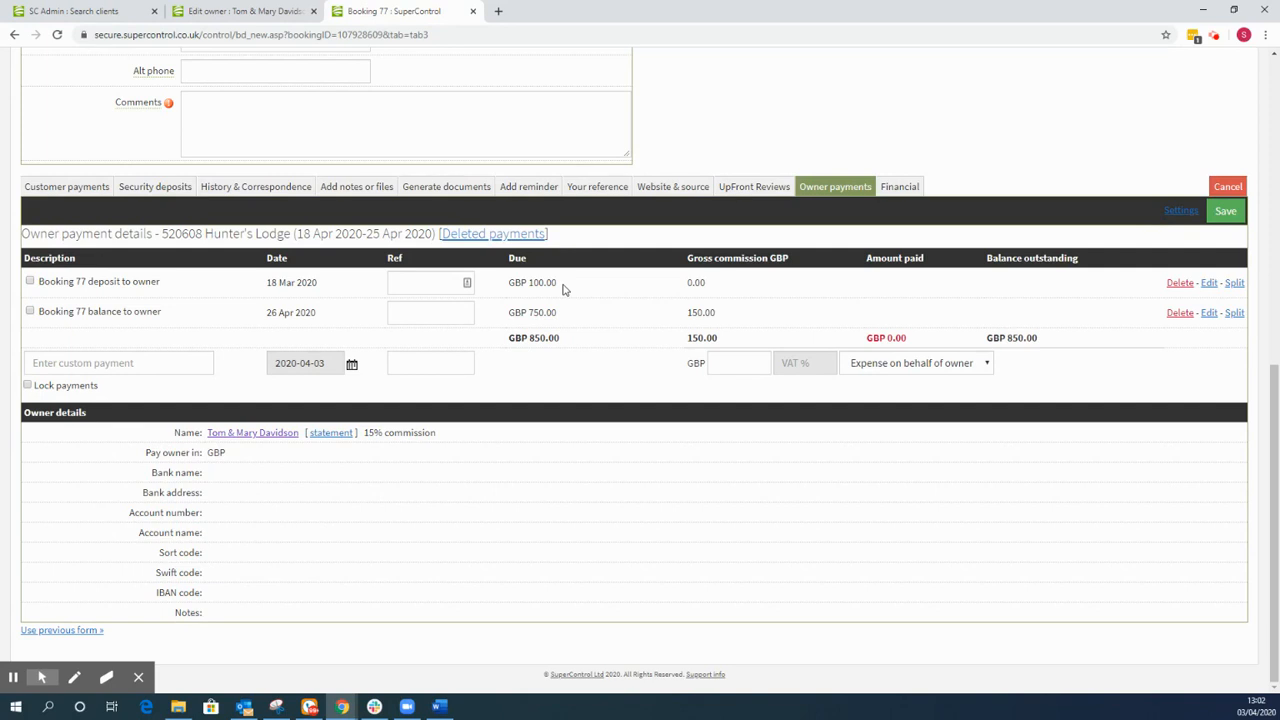
left_click_drag(563, 289, 507, 286)
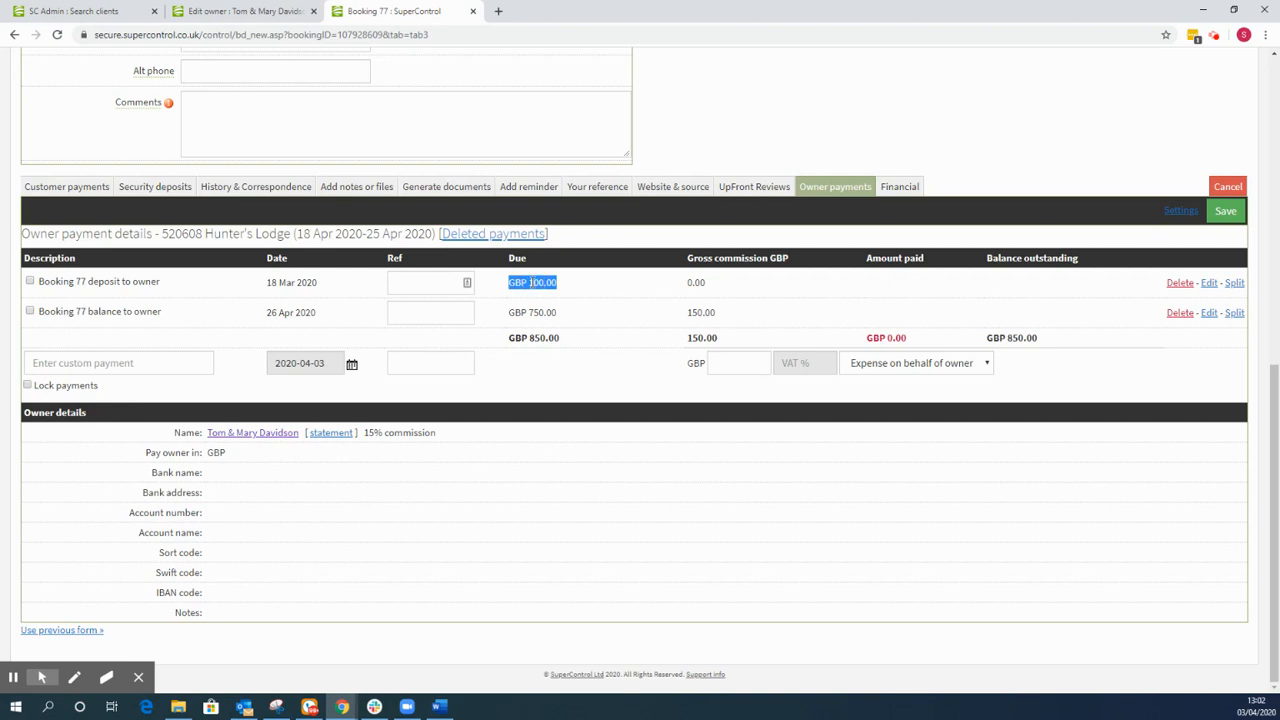
left_click(705, 284)
left_click(560, 314)
triple_click(558, 313)
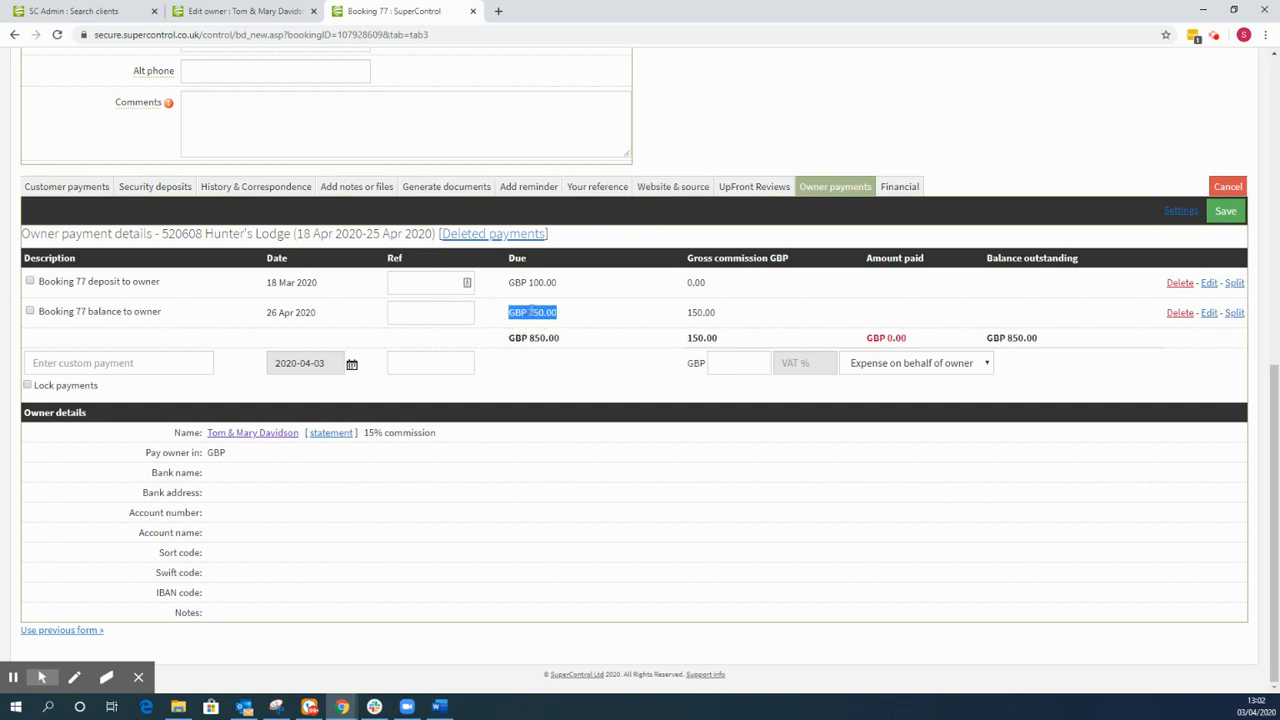
double_click(700, 313)
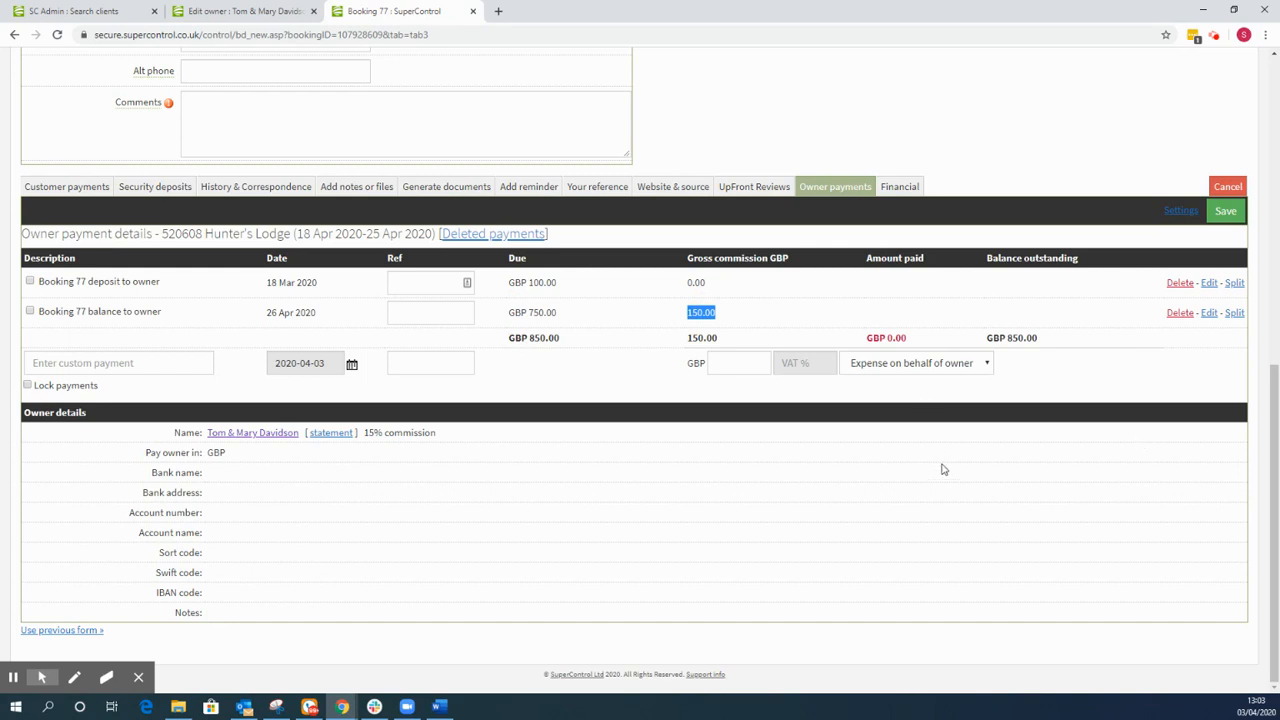
Return to the owner's record, examine the Make interim payment settings and reselect No interim payment or commission.
key("ctrl+shift+Tab")
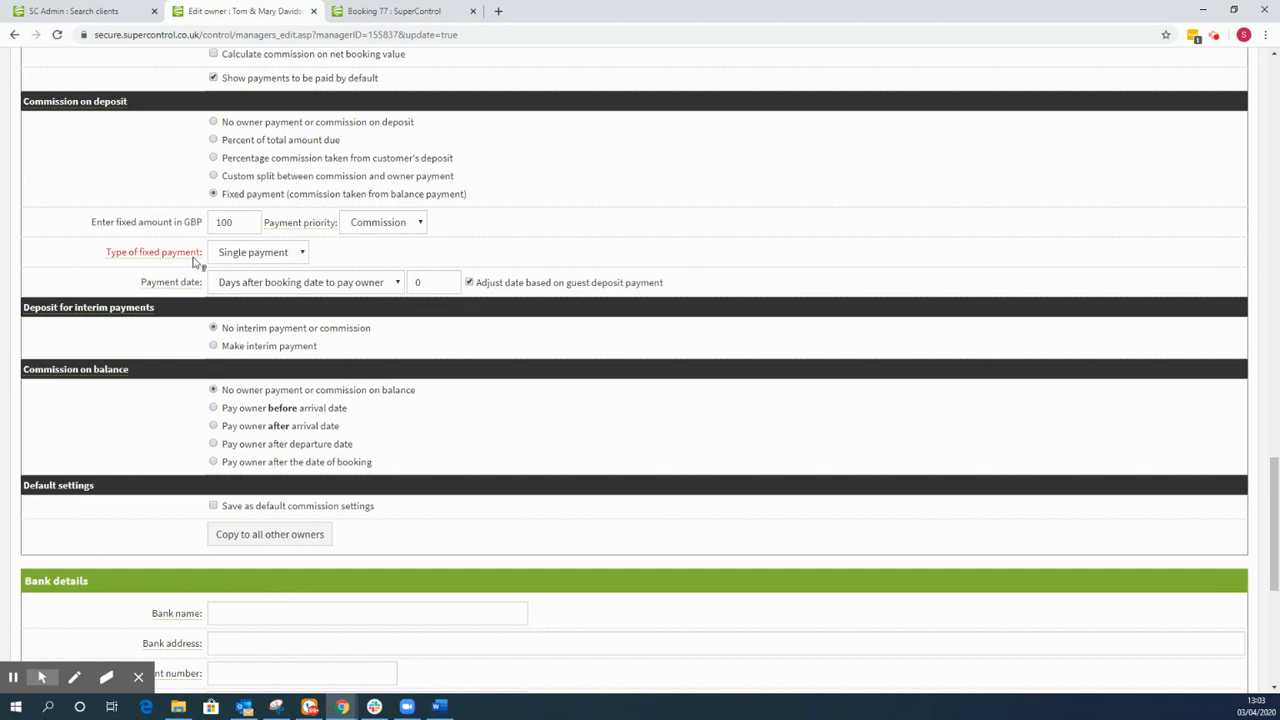
left_click(213, 346)
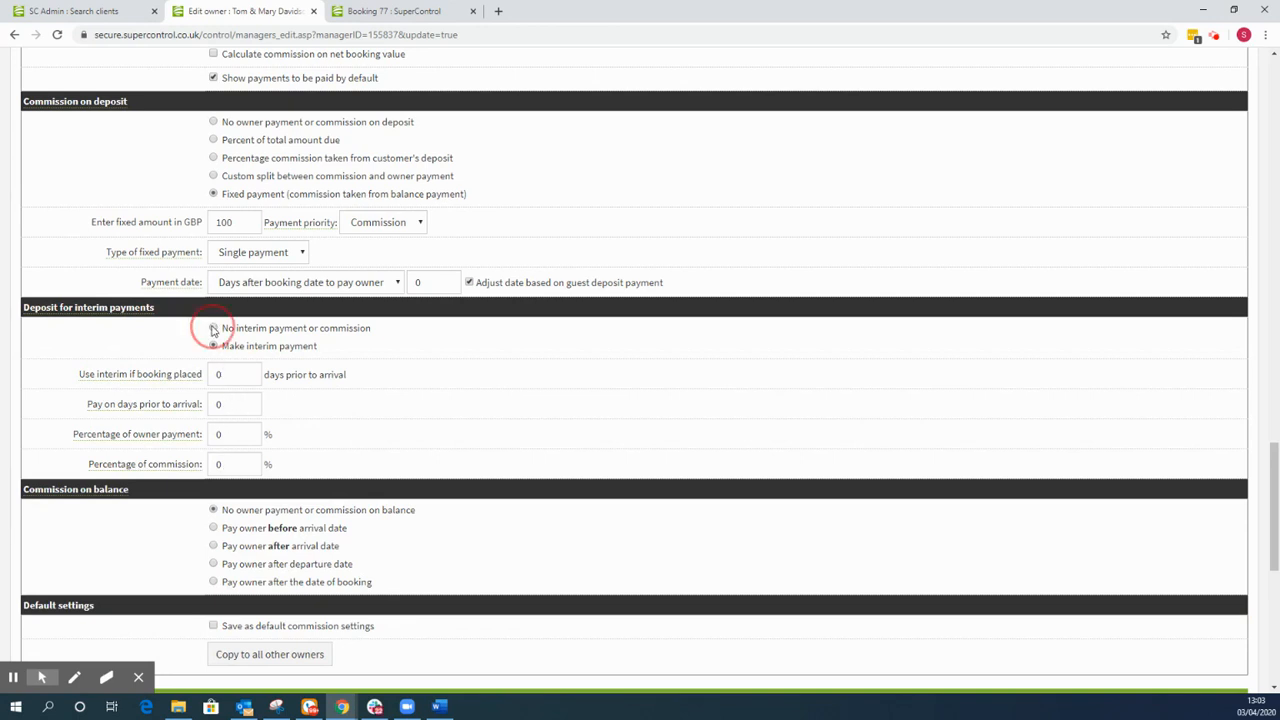
left_click(213, 328)
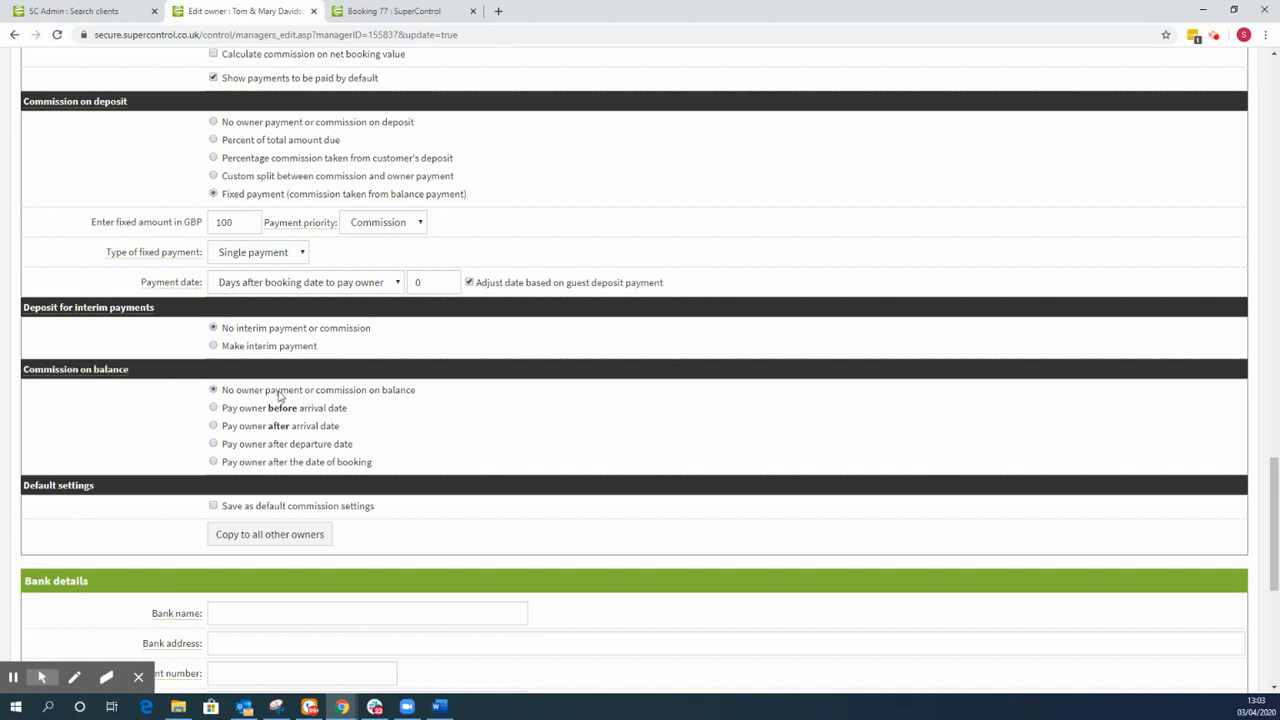
Select Pay owner before arrival date for the commission on balance and enable Update date on customer balance payment.
left_click_drag(428, 392, 222, 393)
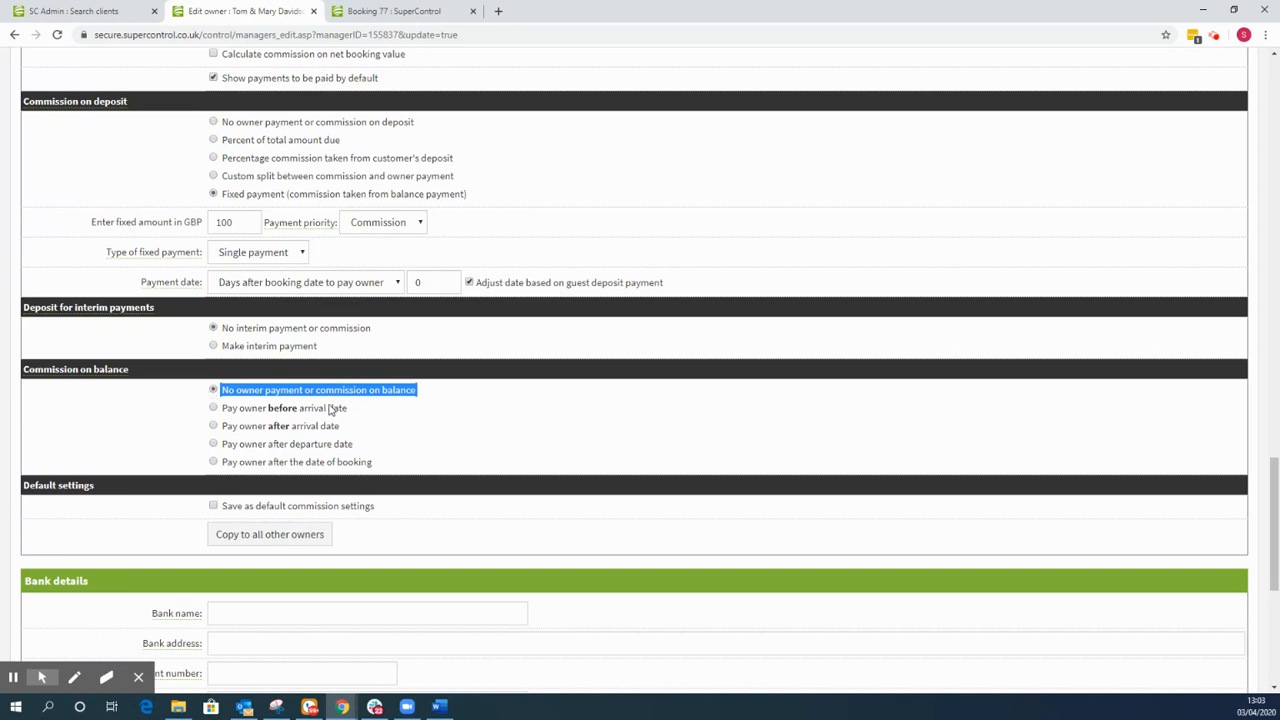
left_click_drag(349, 408, 224, 411)
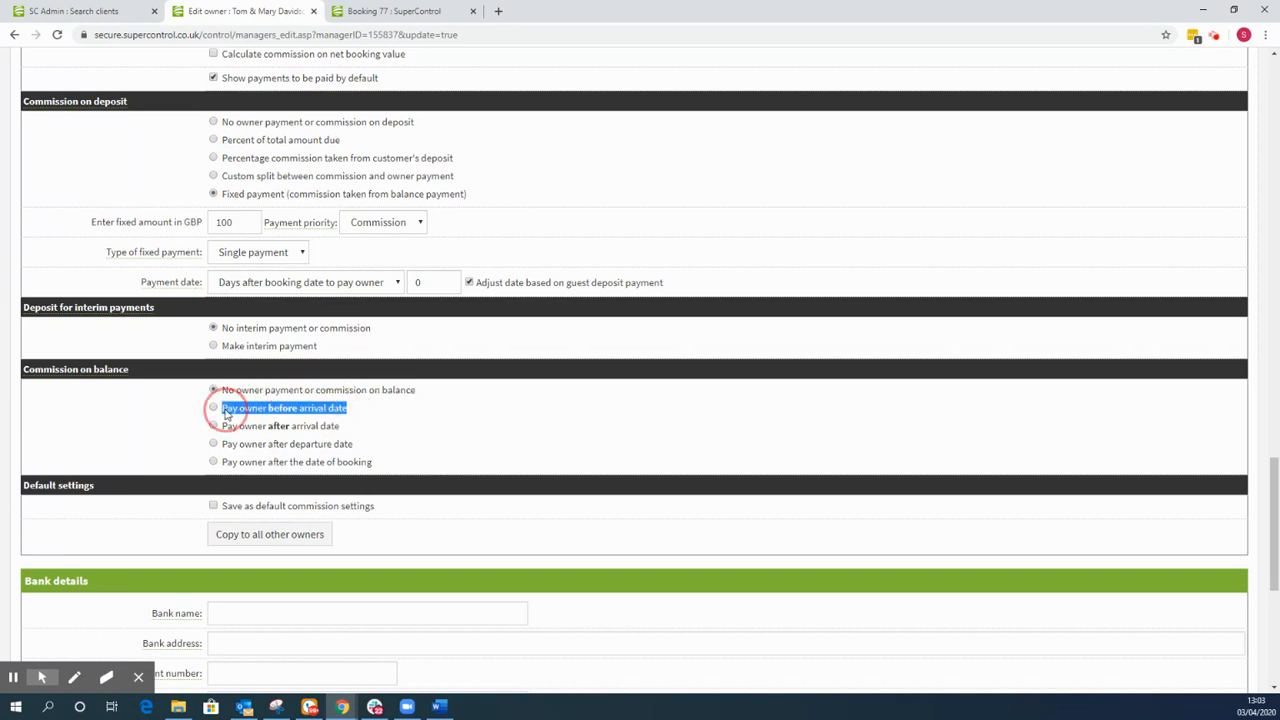
left_click(213, 408)
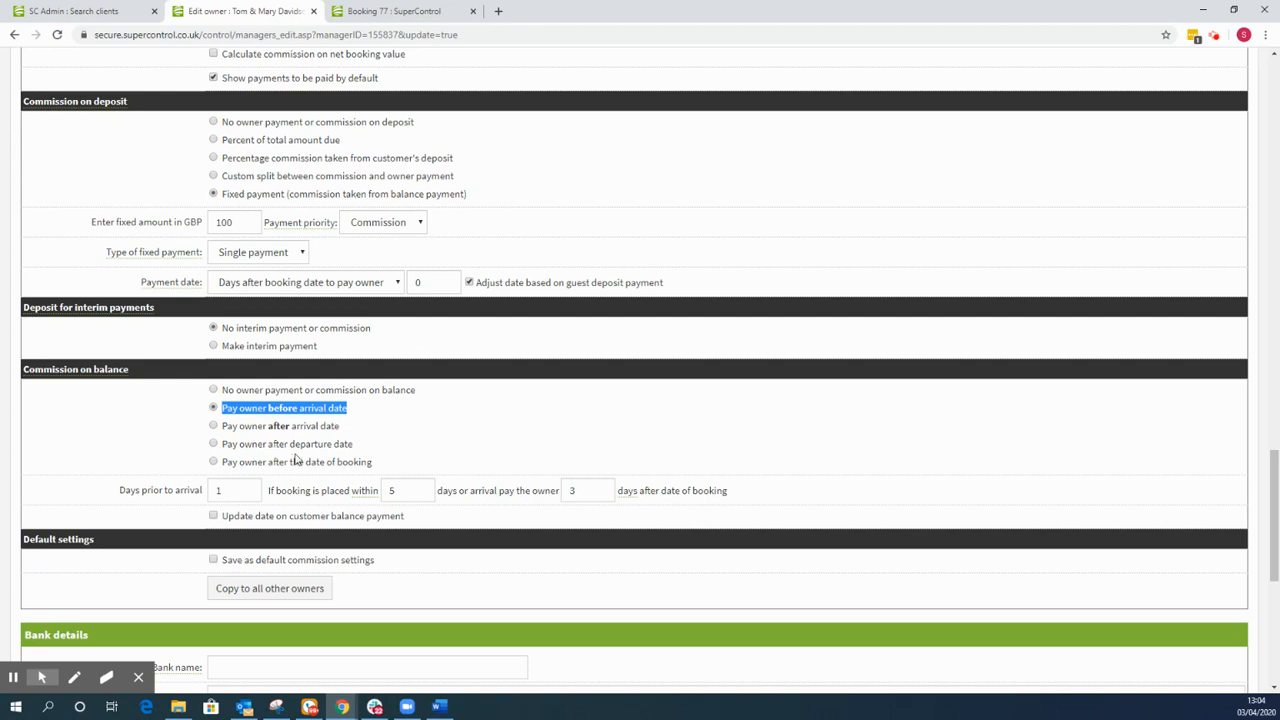
left_click(213, 517)
Select Pay owner after arrival date for the balance and examine the days after arrival setting and the after departure date option.
left_click(213, 426)
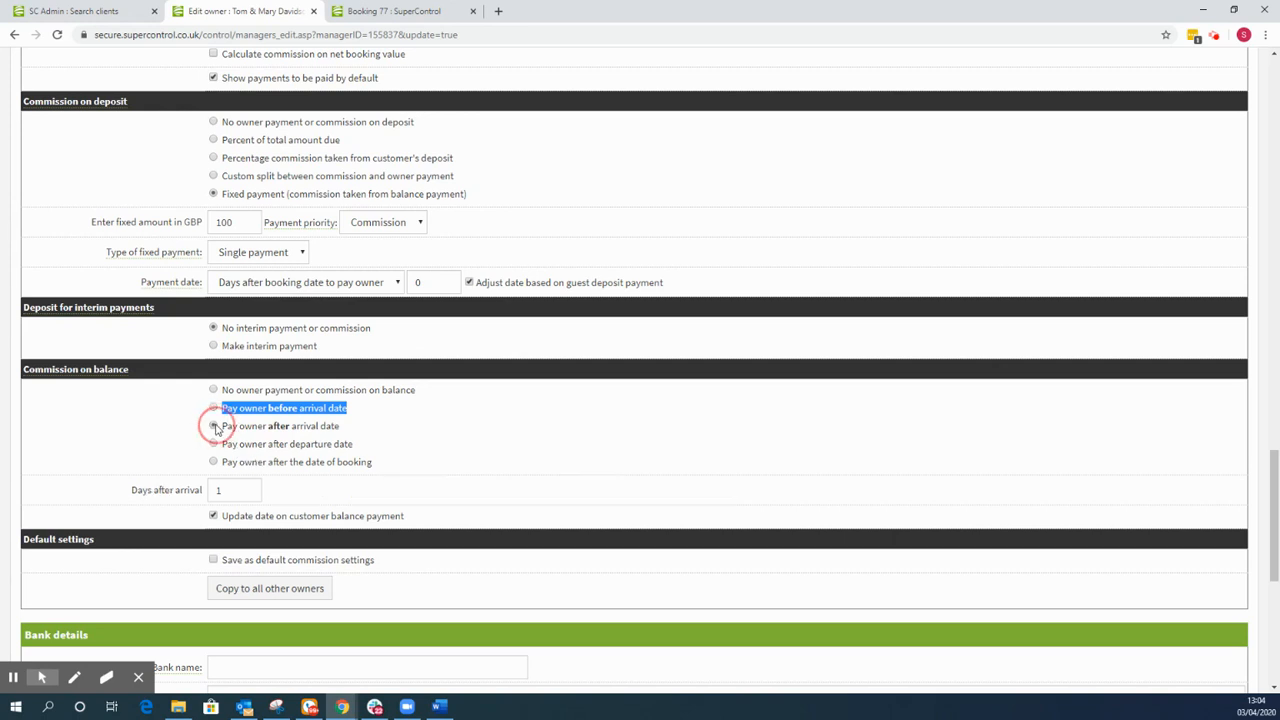
left_click_drag(340, 427, 221, 426)
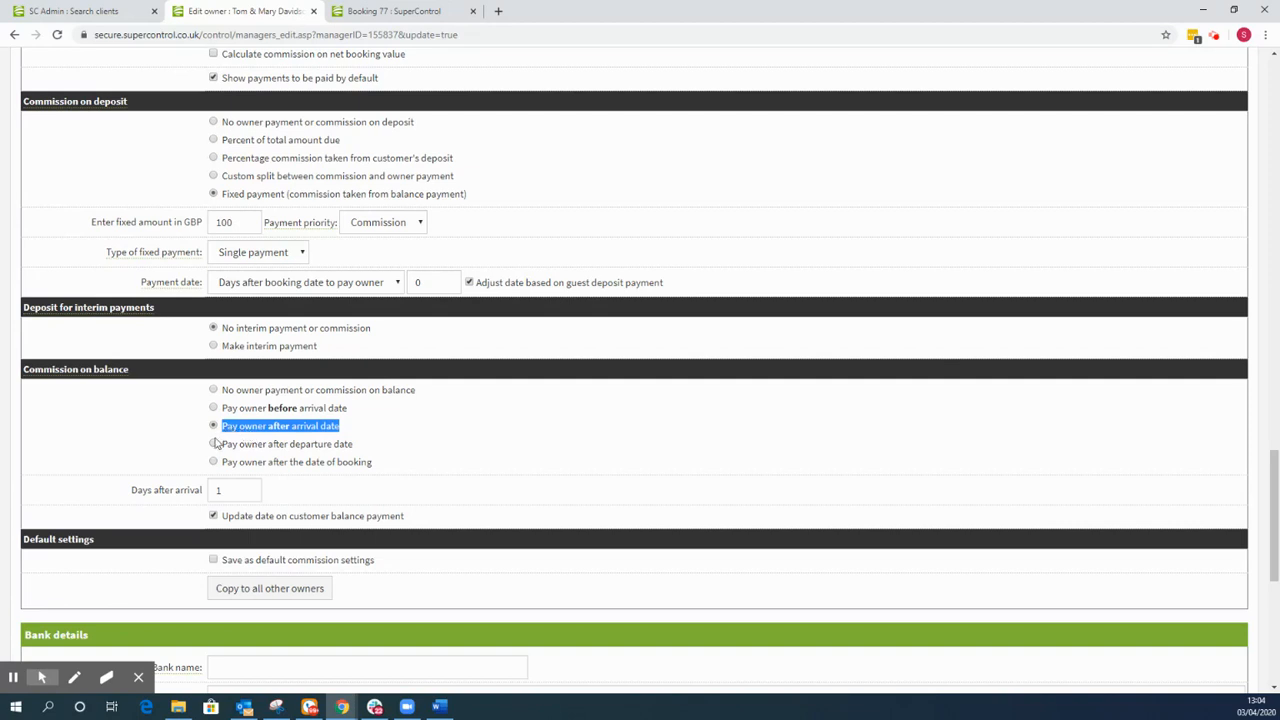
left_click(221, 493)
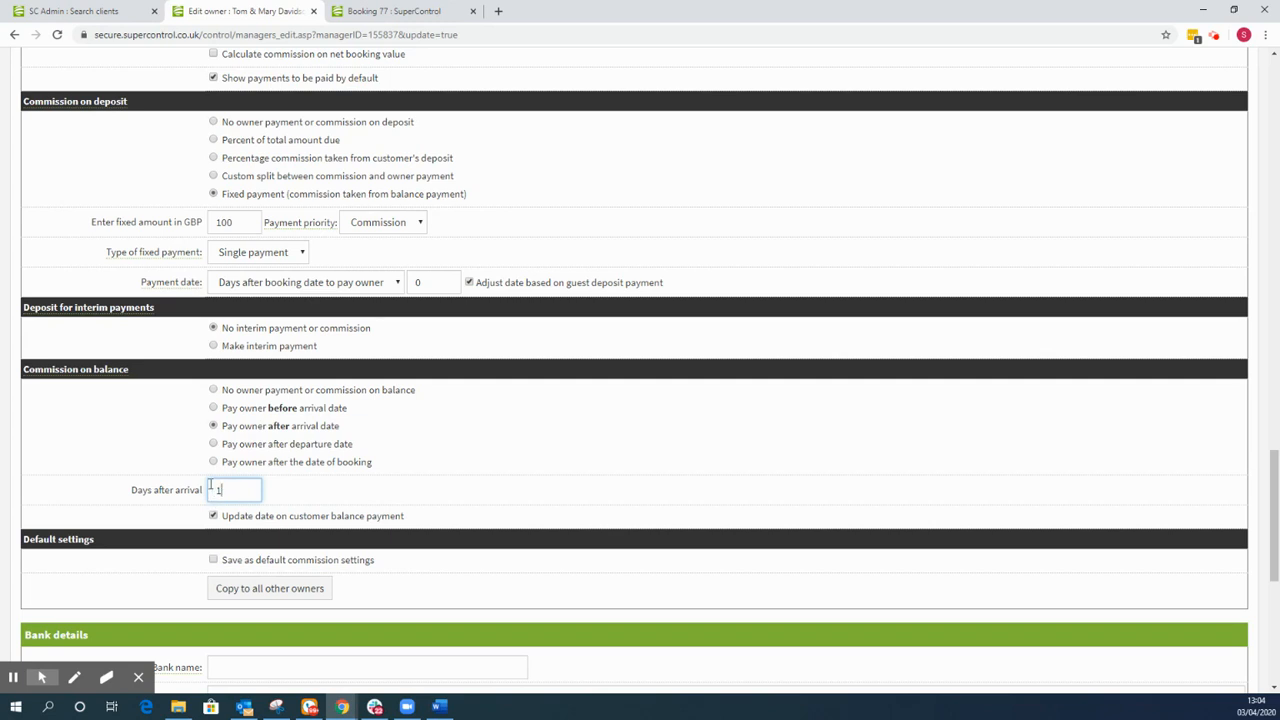
left_click_drag(350, 444, 217, 447)
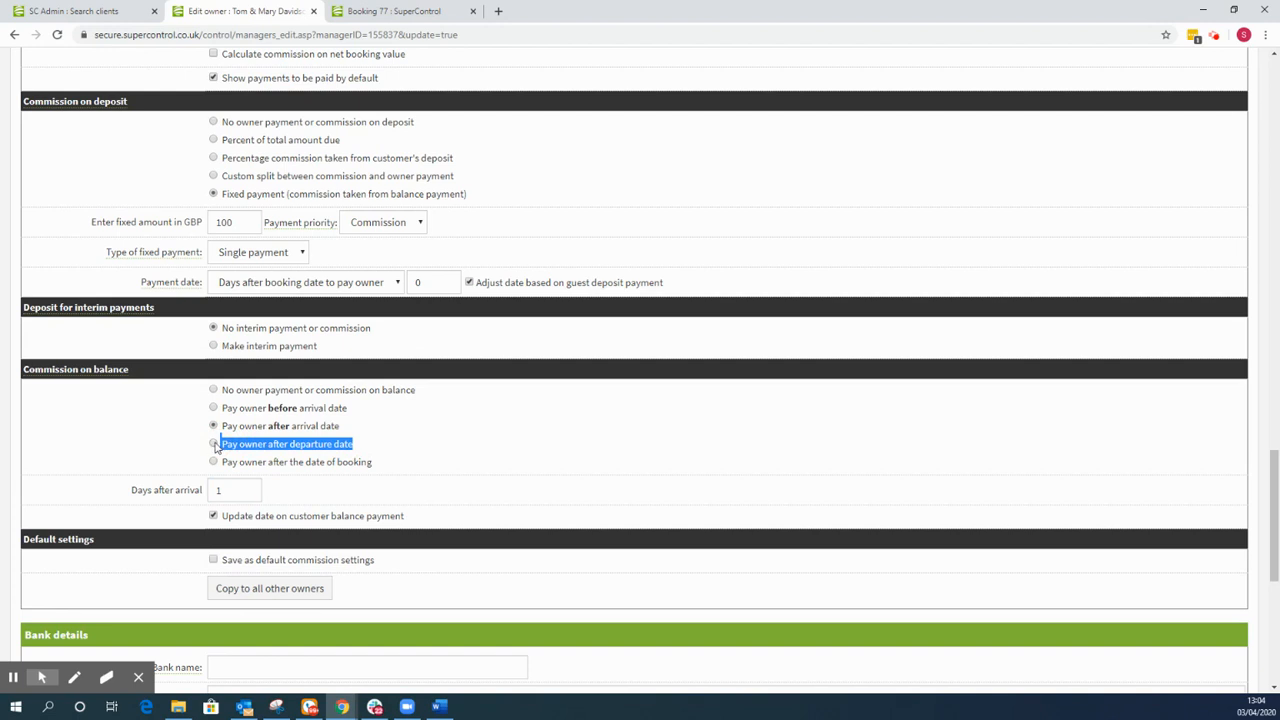
Try Pay owner after departure date for the commission on balance and switch to Pay owner after the date of booking.
left_click(213, 444)
left_click(238, 494)
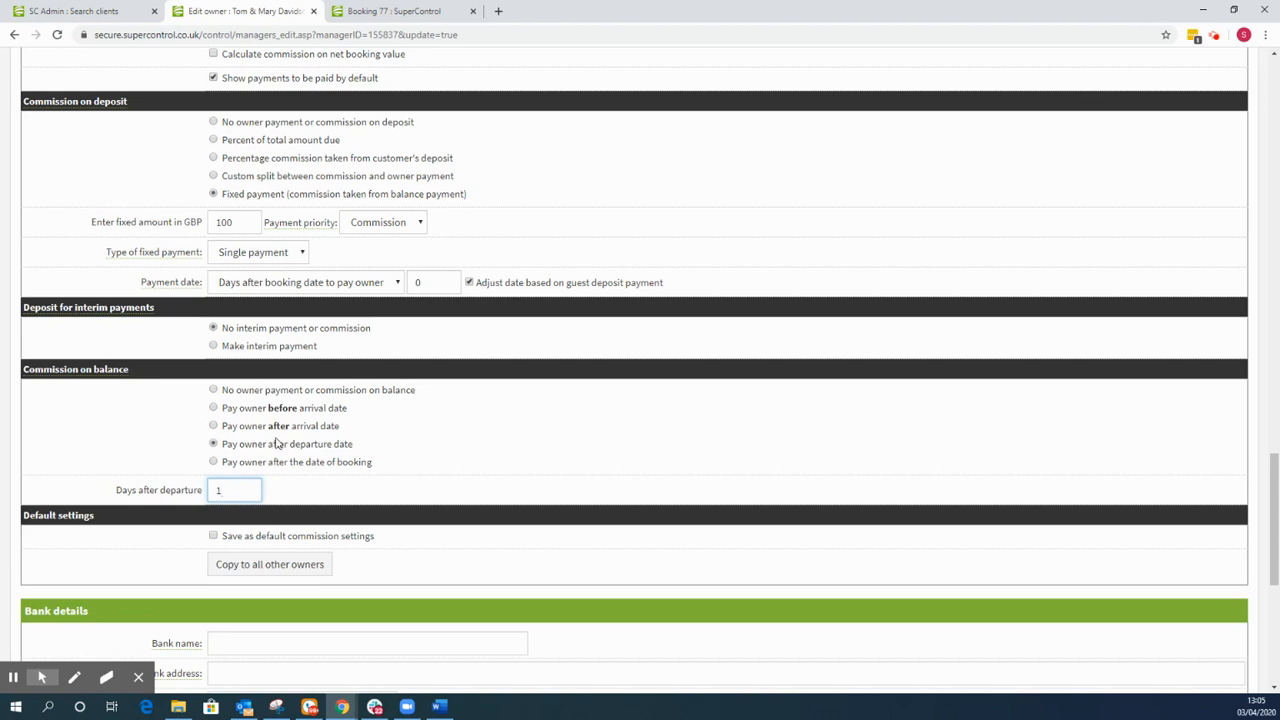
left_click(213, 463)
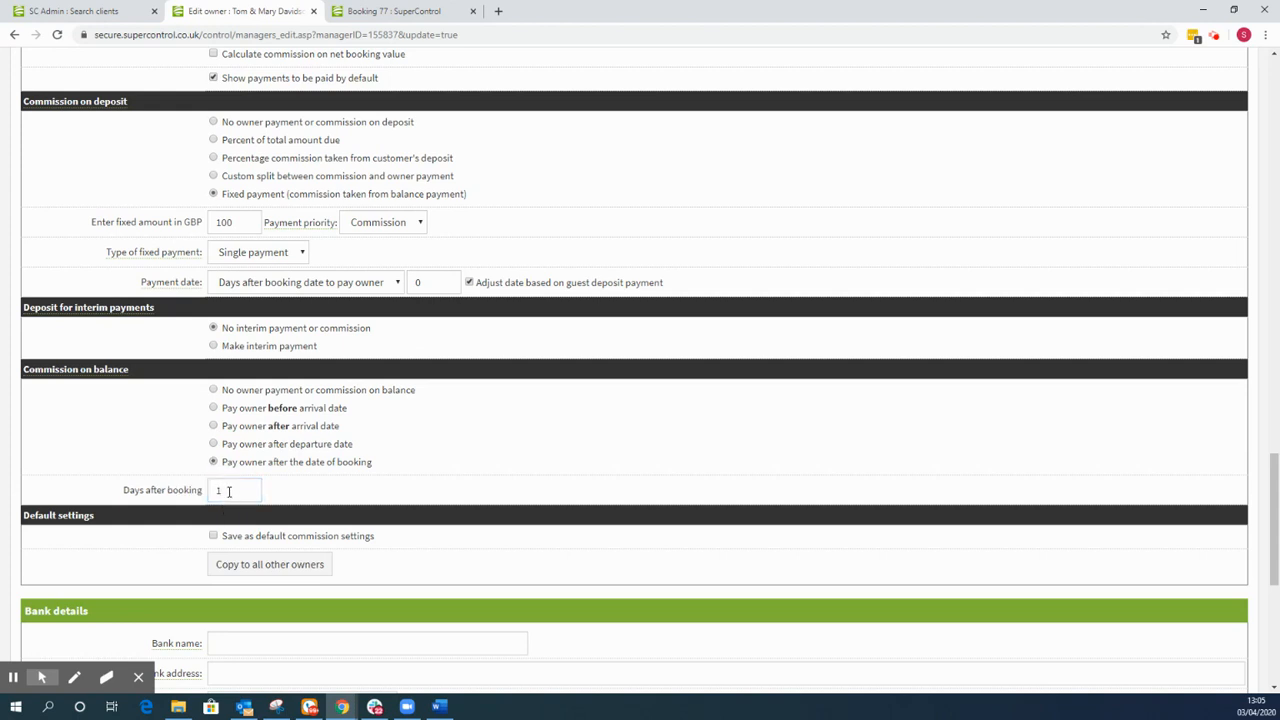
left_click(229, 491)
Try the Save as default commission settings option and the copy to all other owners, leaving neither applied.
scroll(229, 374, "down", 3)
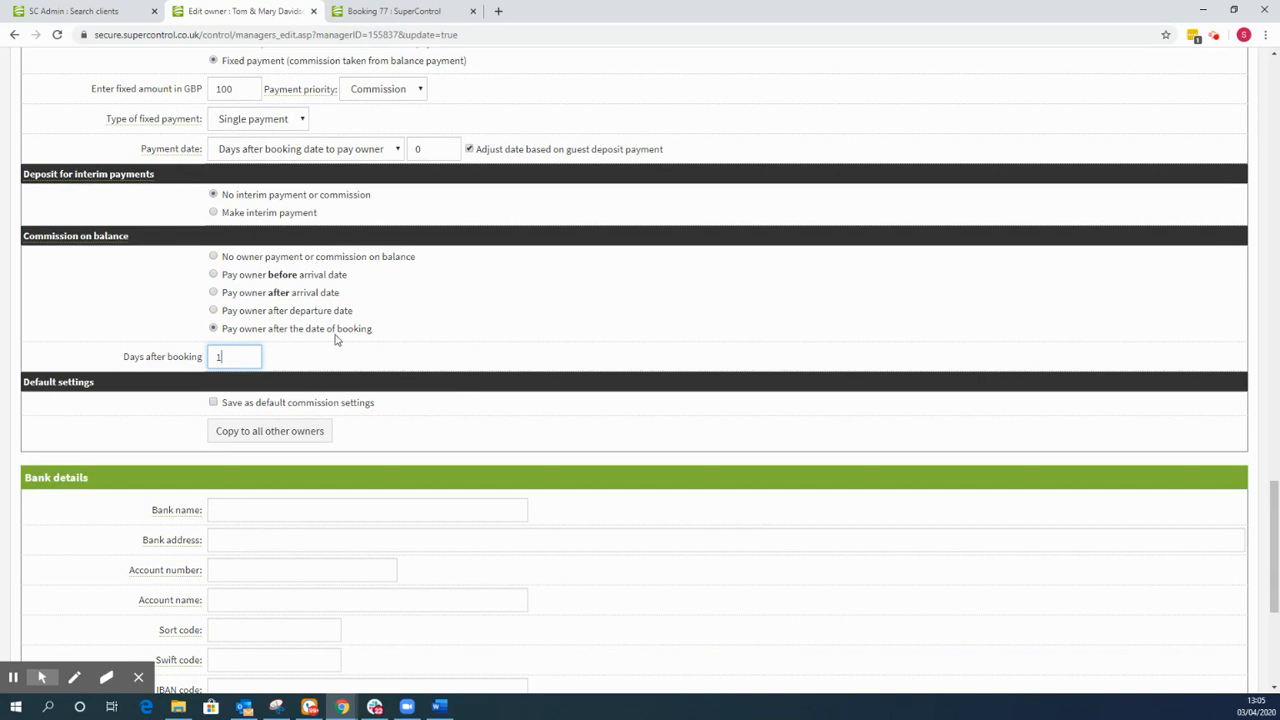
left_click(213, 403)
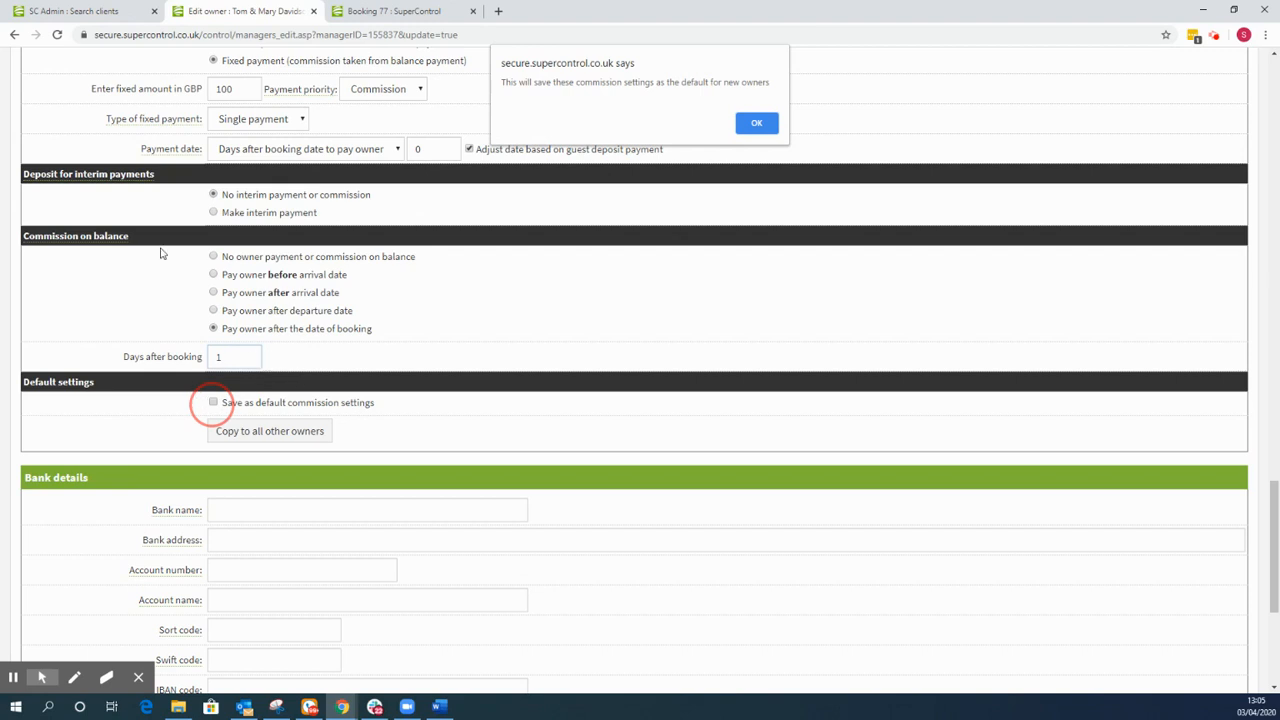
left_click(757, 122)
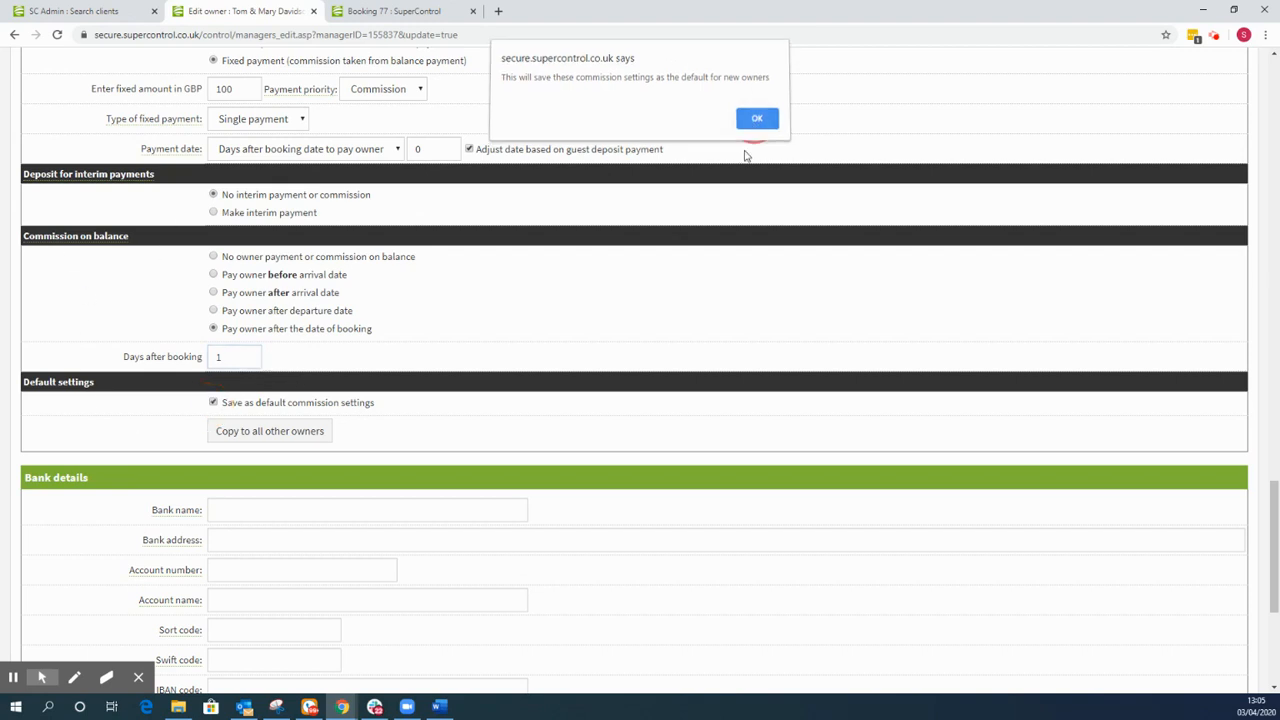
left_click(213, 403)
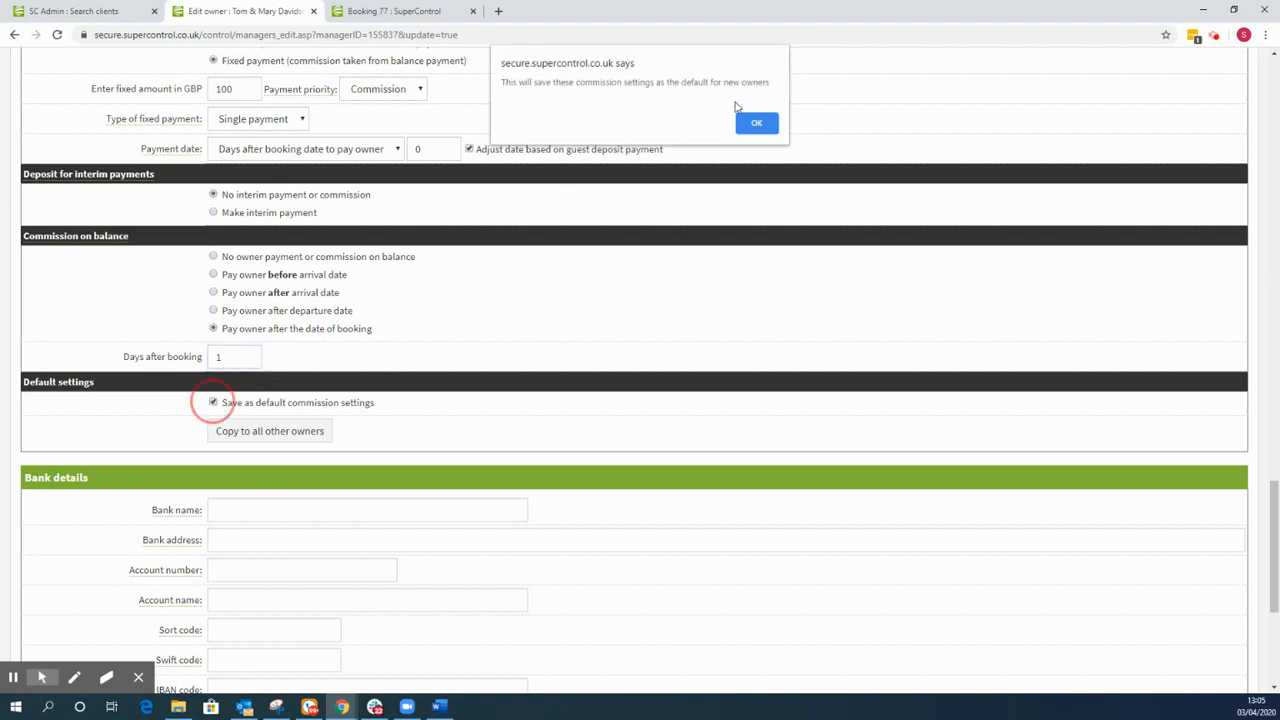
left_click(757, 122)
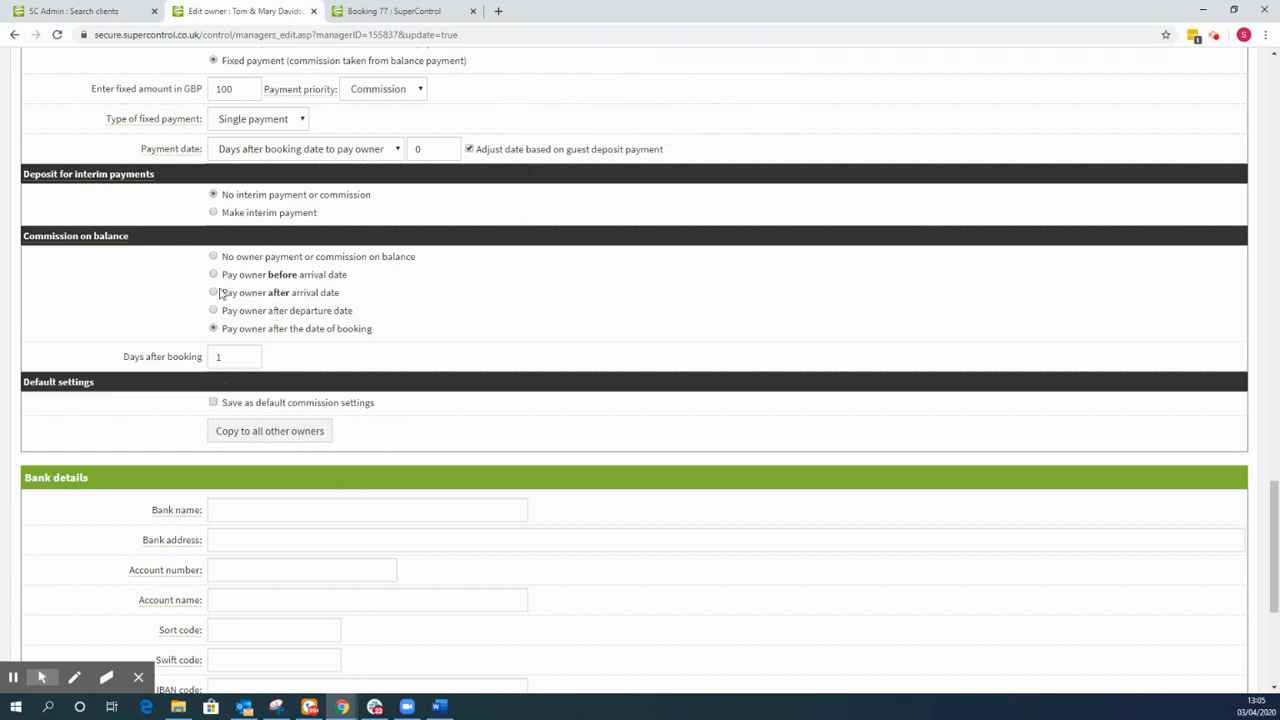
left_click(261, 433)
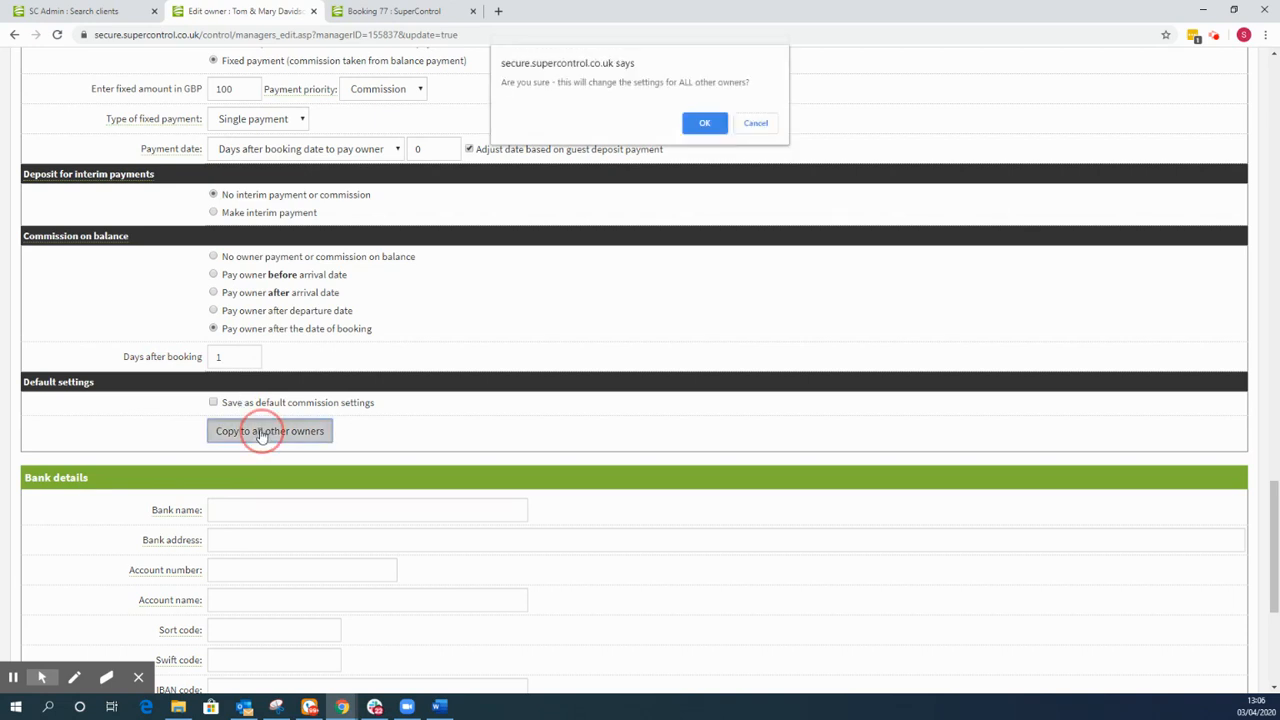
left_click(758, 125)
Check the commission percentage in the payment details and save the owner's record.
scroll(250, 362, "up", 5)
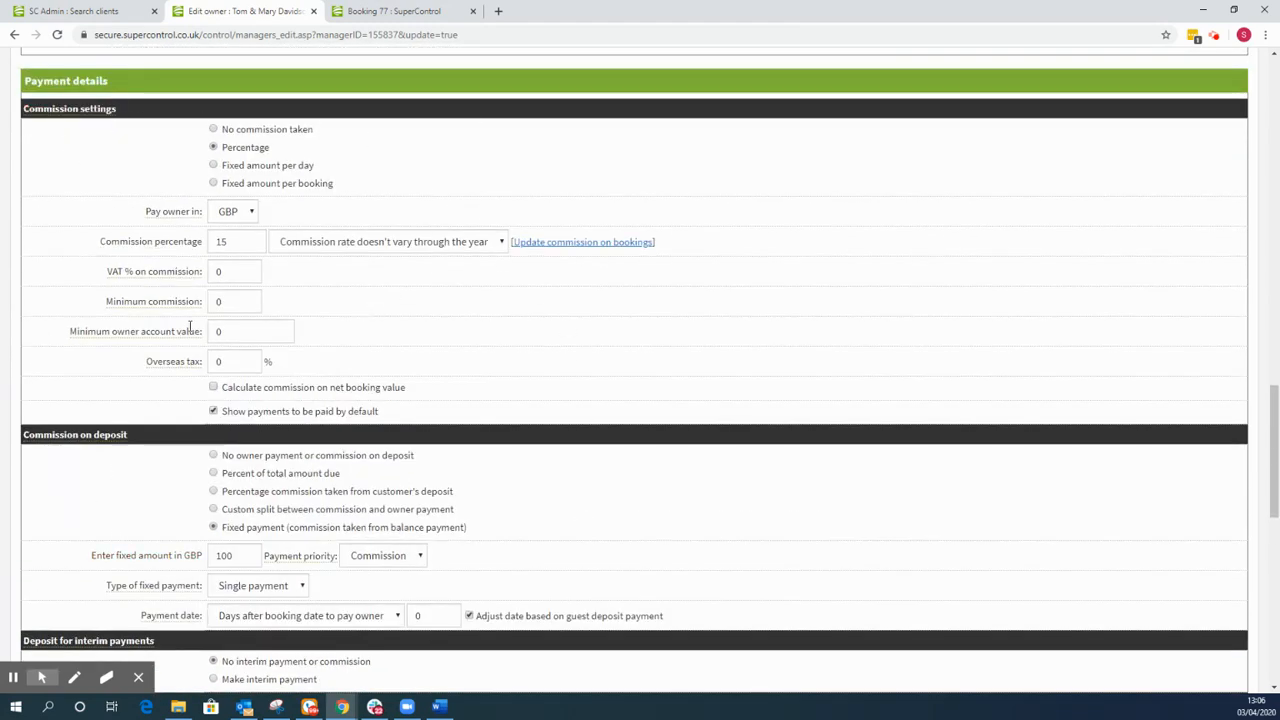
double_click(229, 241)
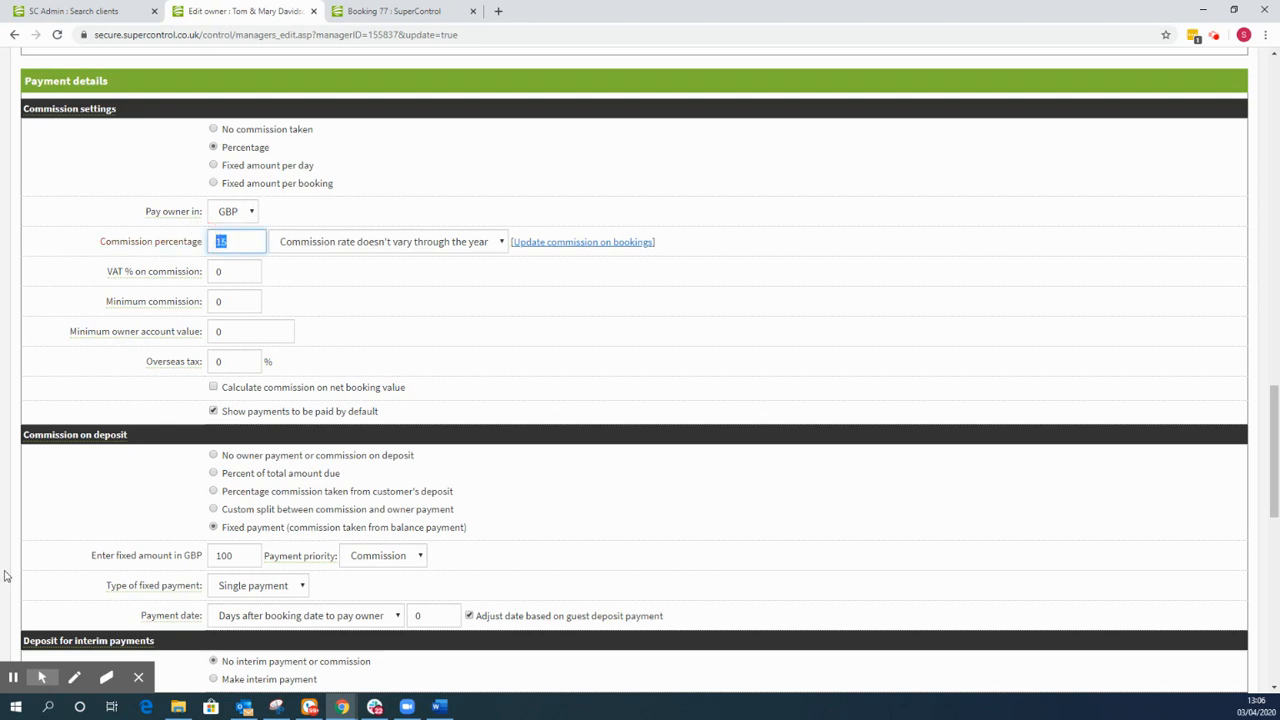
left_click(467, 330)
scroll(280, 300, "down", 10)
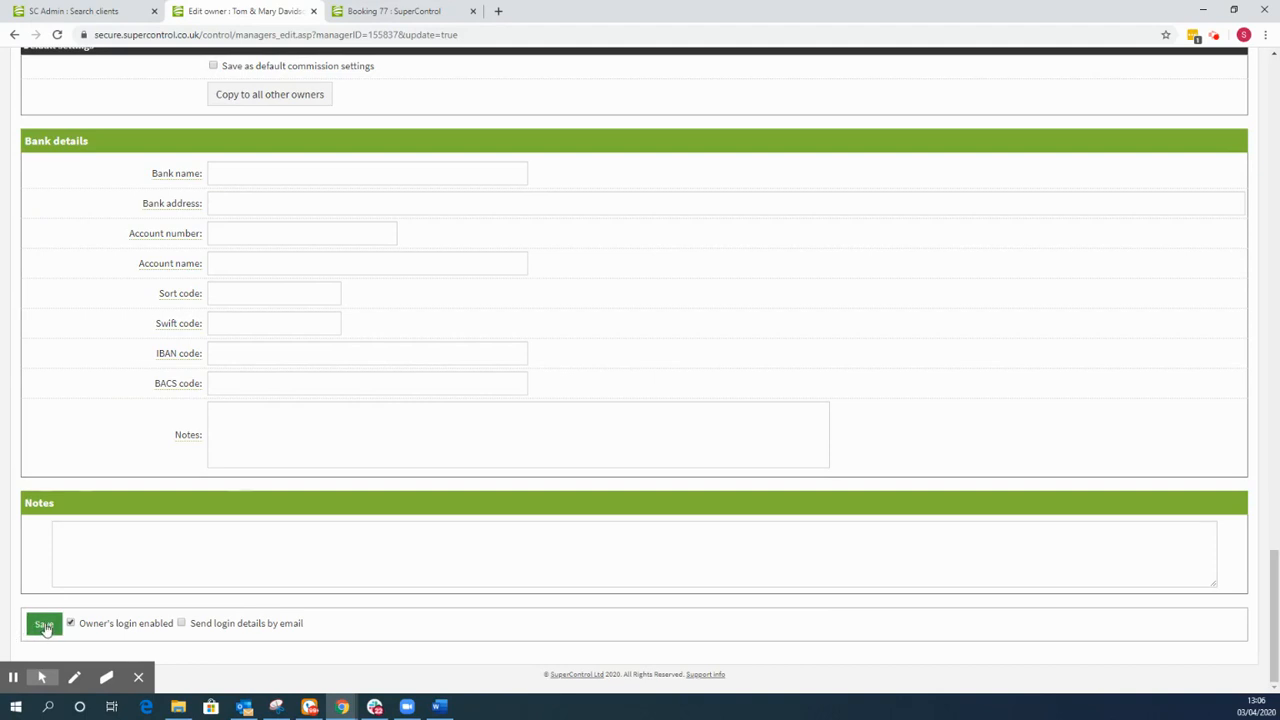
left_click(44, 627)
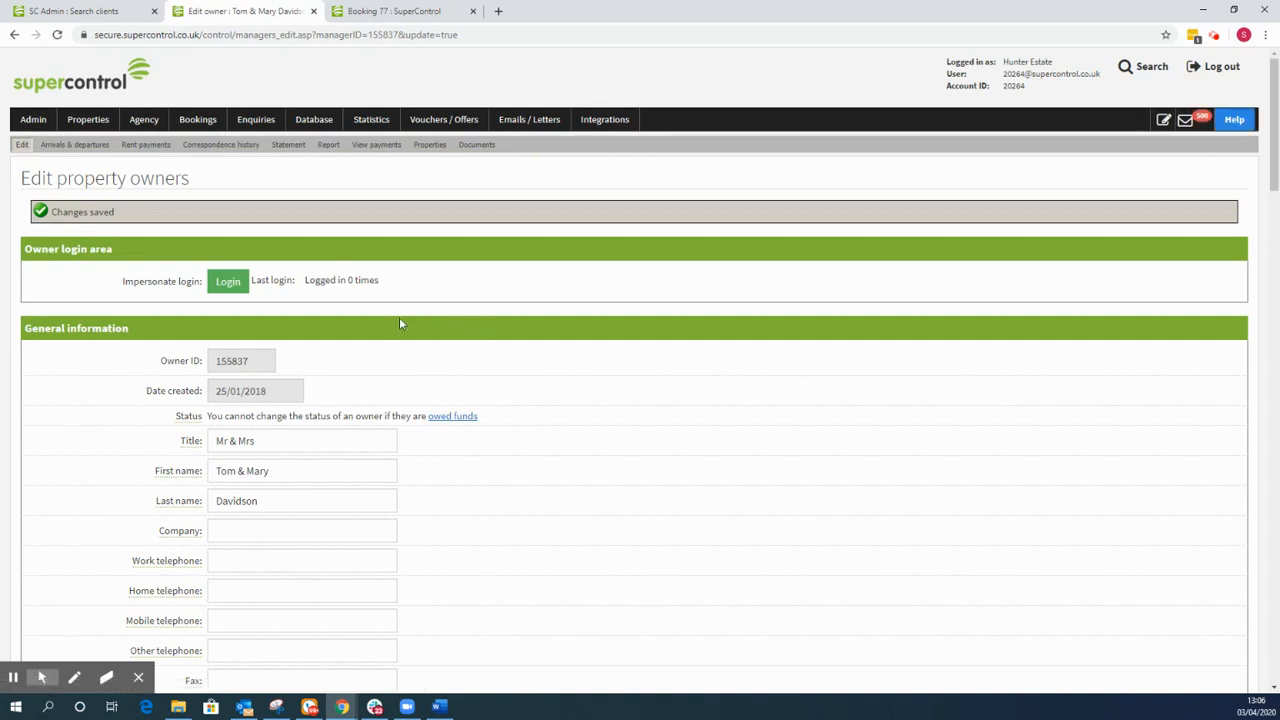
Go to the property owners list and open the seventh listed owner's record for editing.
left_click(137, 119)
left_click(158, 222)
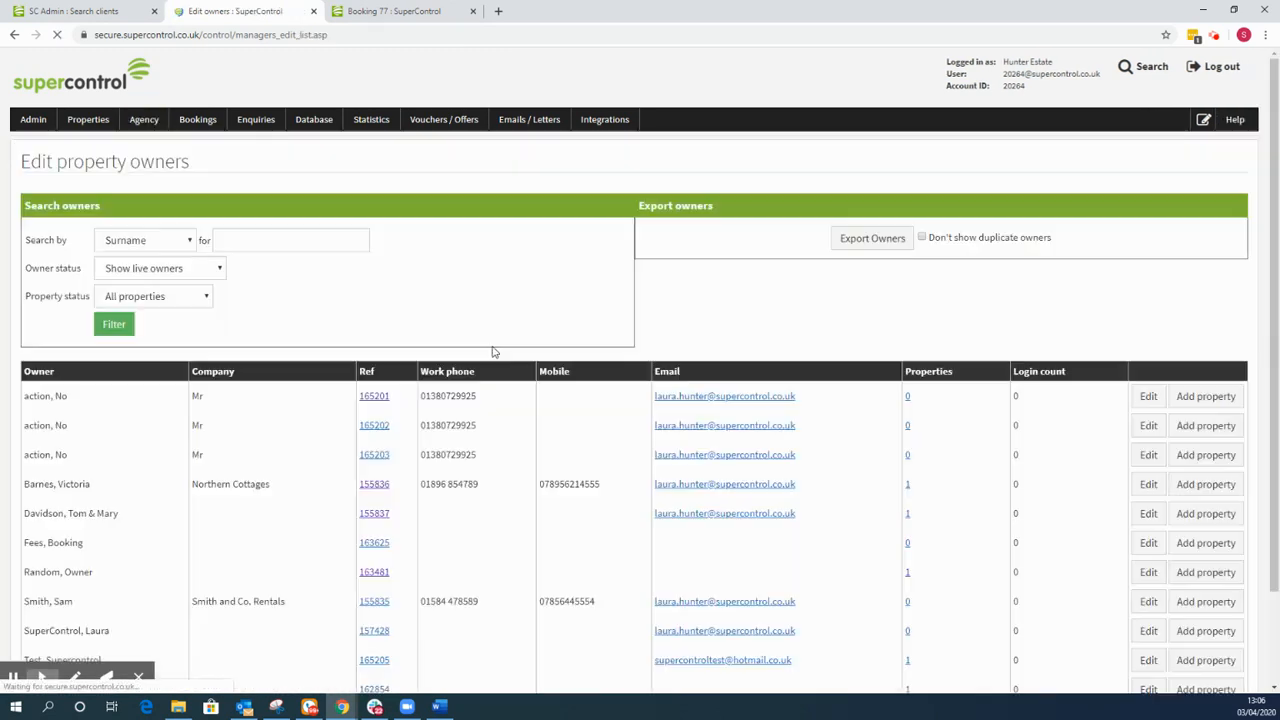
scroll(1037, 329, "down", 2)
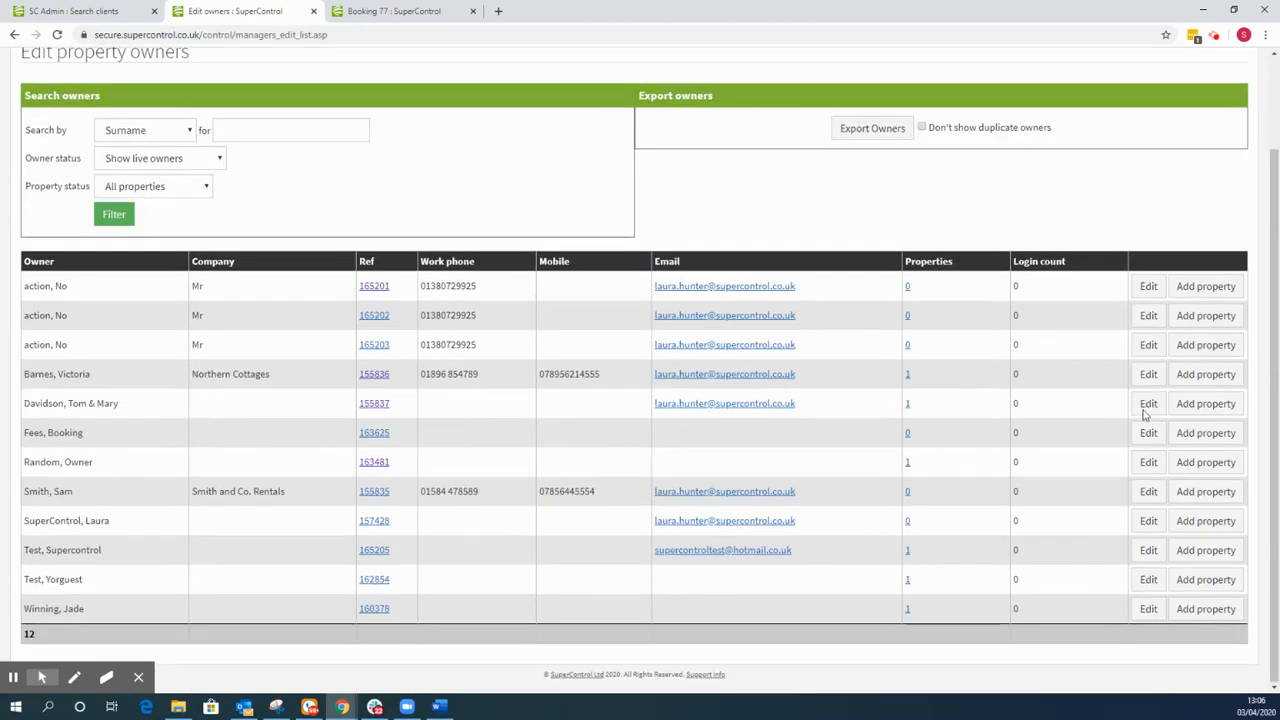
left_click(1147, 468)
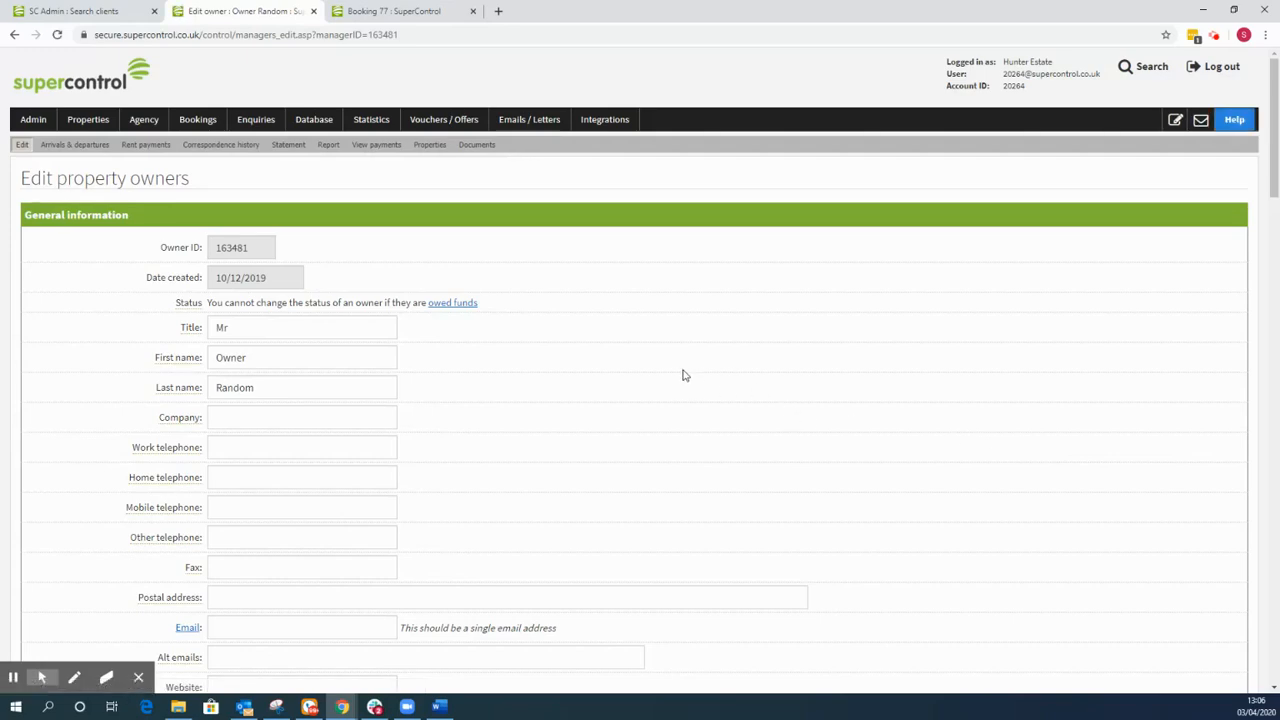
Review this owner's commission, deposit and balance settings and open the Update commission on bookings form.
scroll(343, 320, "down", 15)
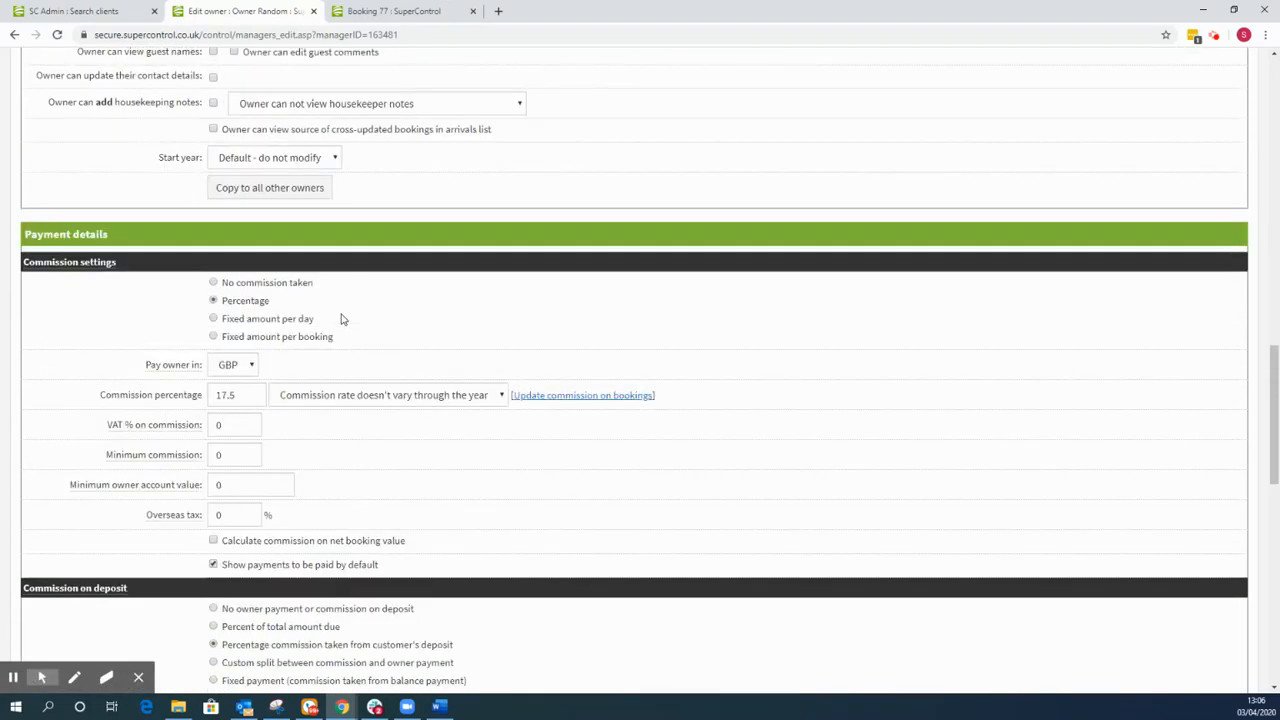
scroll(341, 318, "down", 3)
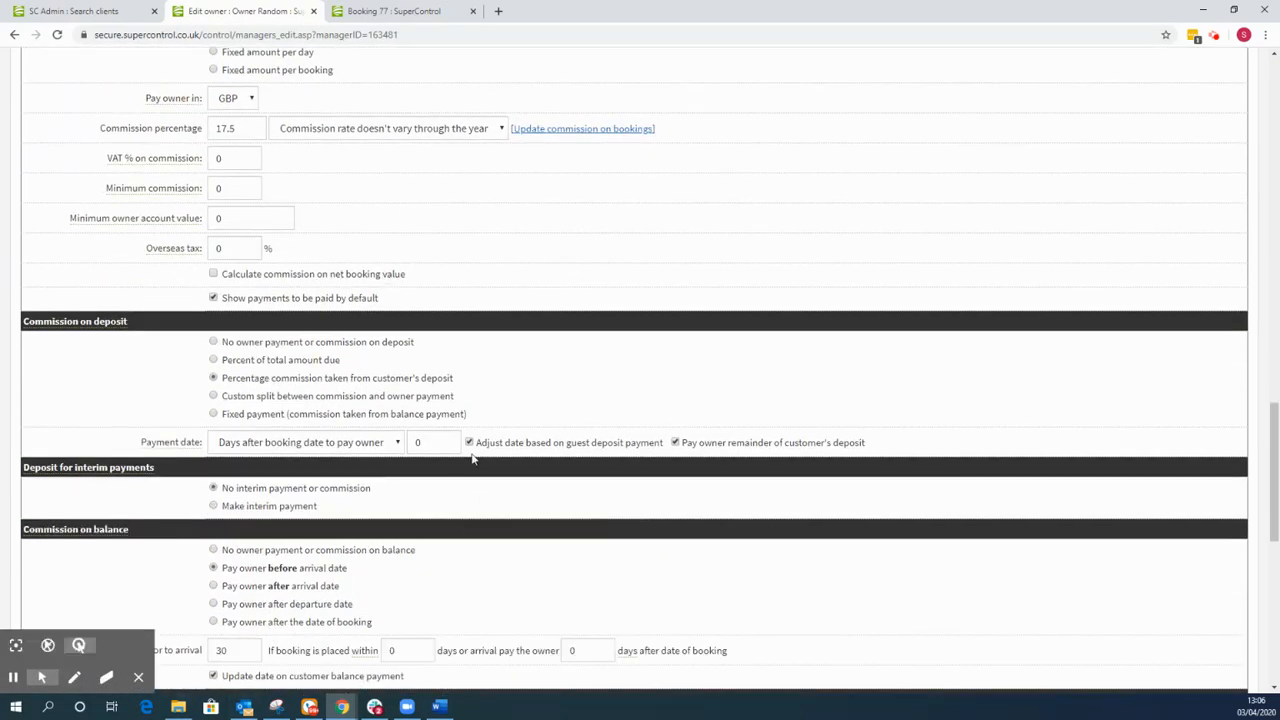
scroll(294, 414, "down", 10)
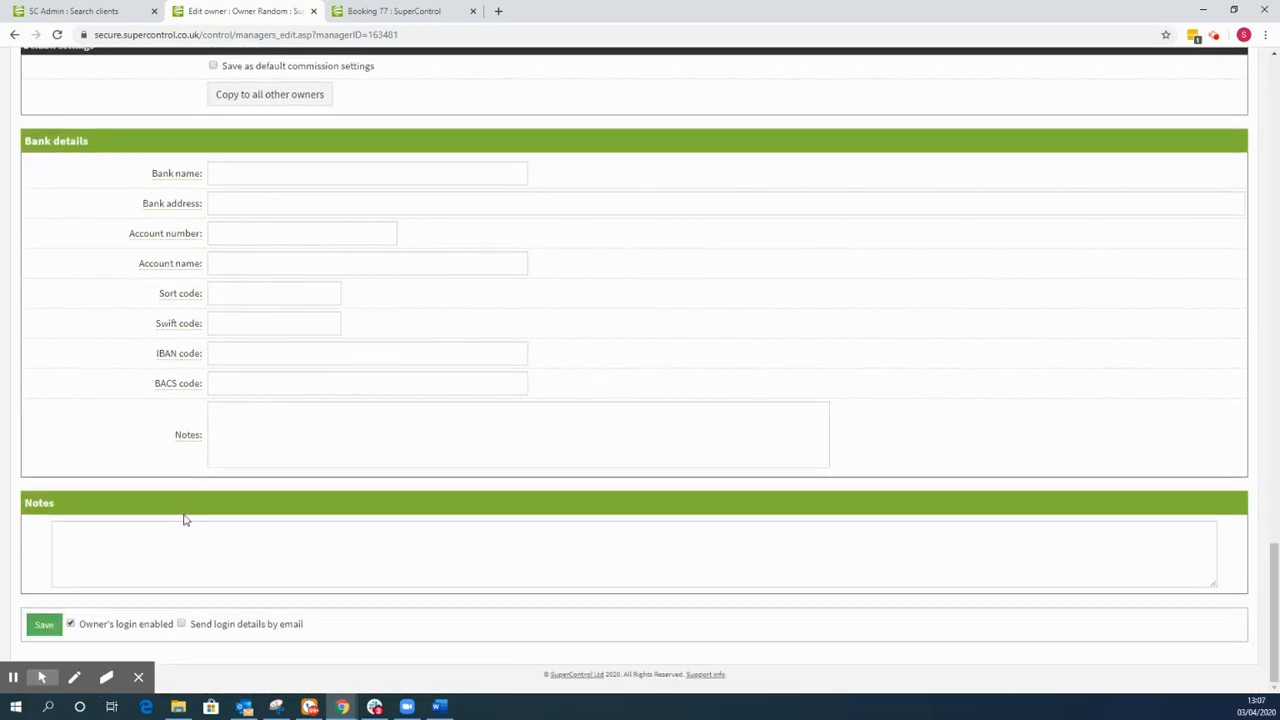
scroll(389, 469, "up", 6)
scroll(407, 450, "up", 2)
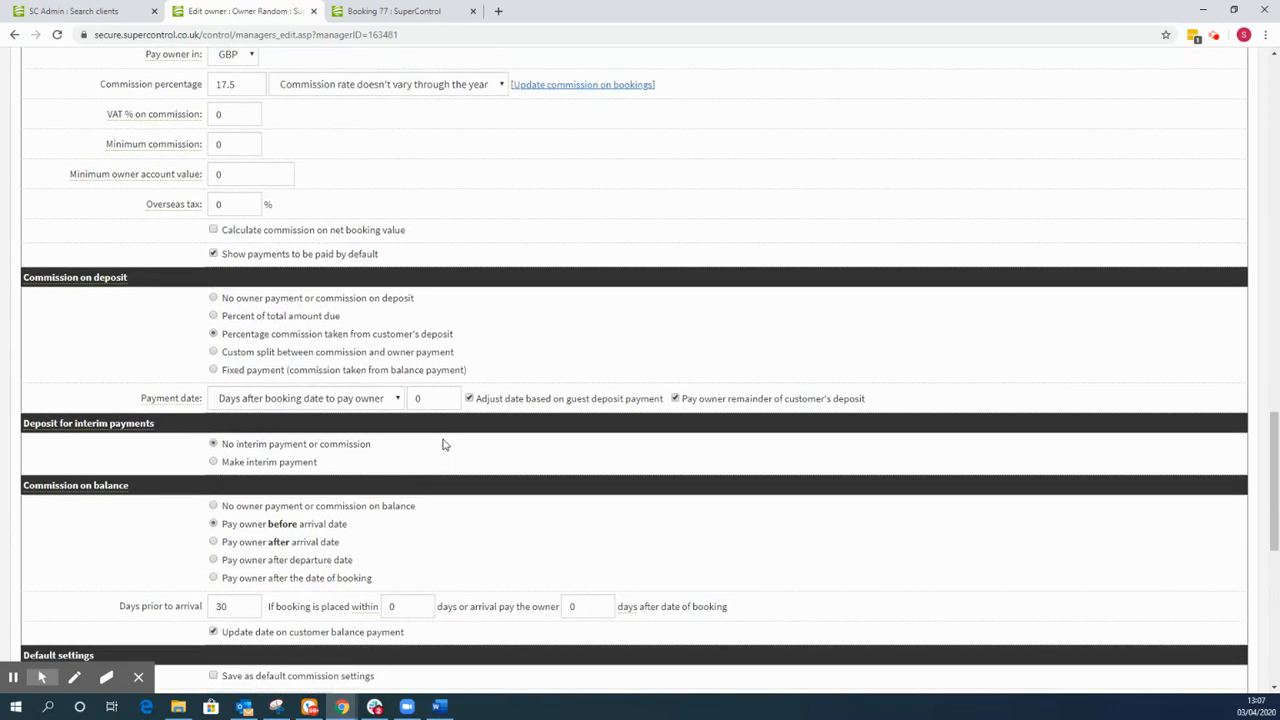
scroll(477, 367, "up", 2)
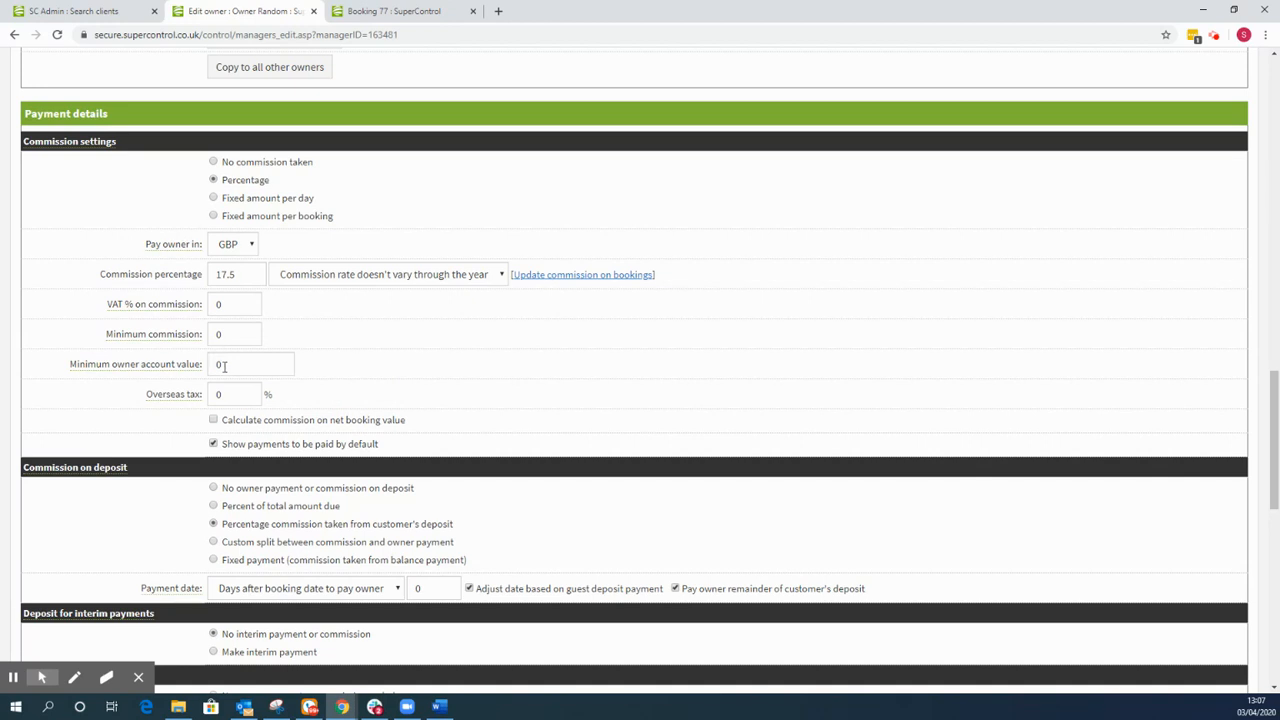
left_click(587, 276)
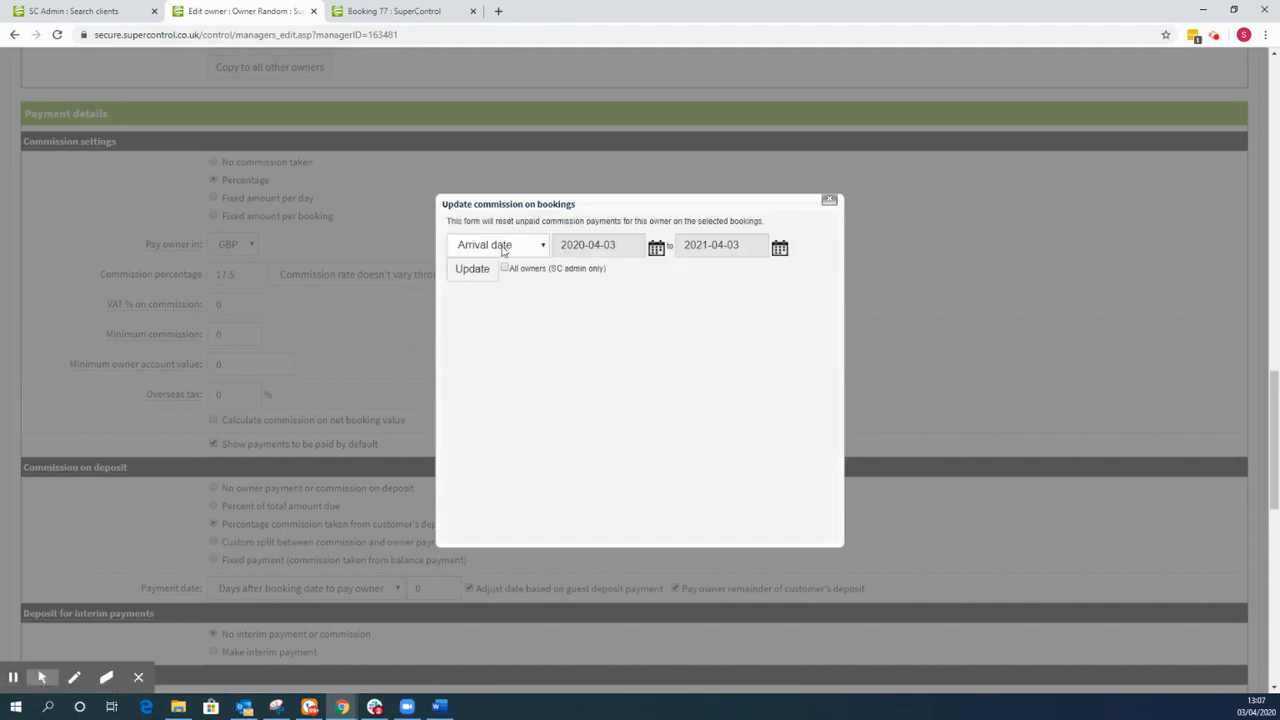
Set the commission update to select bookings by Departure date and examine the All owners (SC admin only) option.
left_click(504, 251)
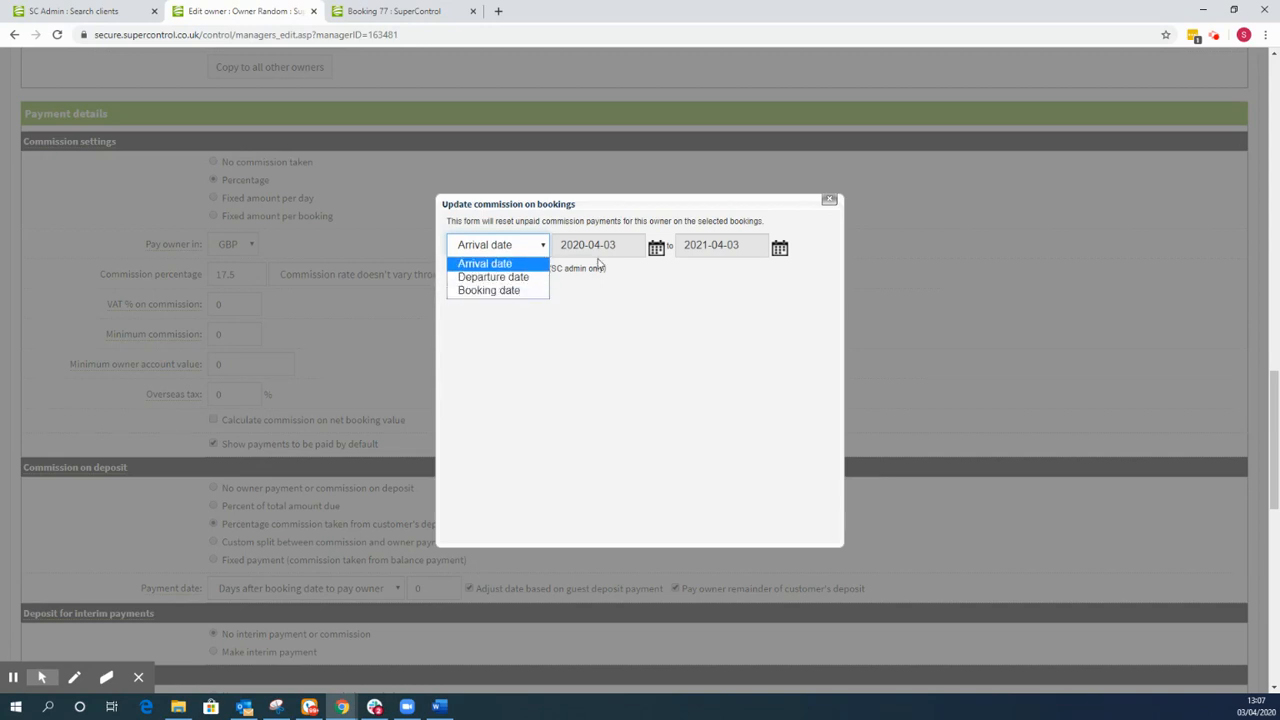
left_click(532, 266)
key("Down")
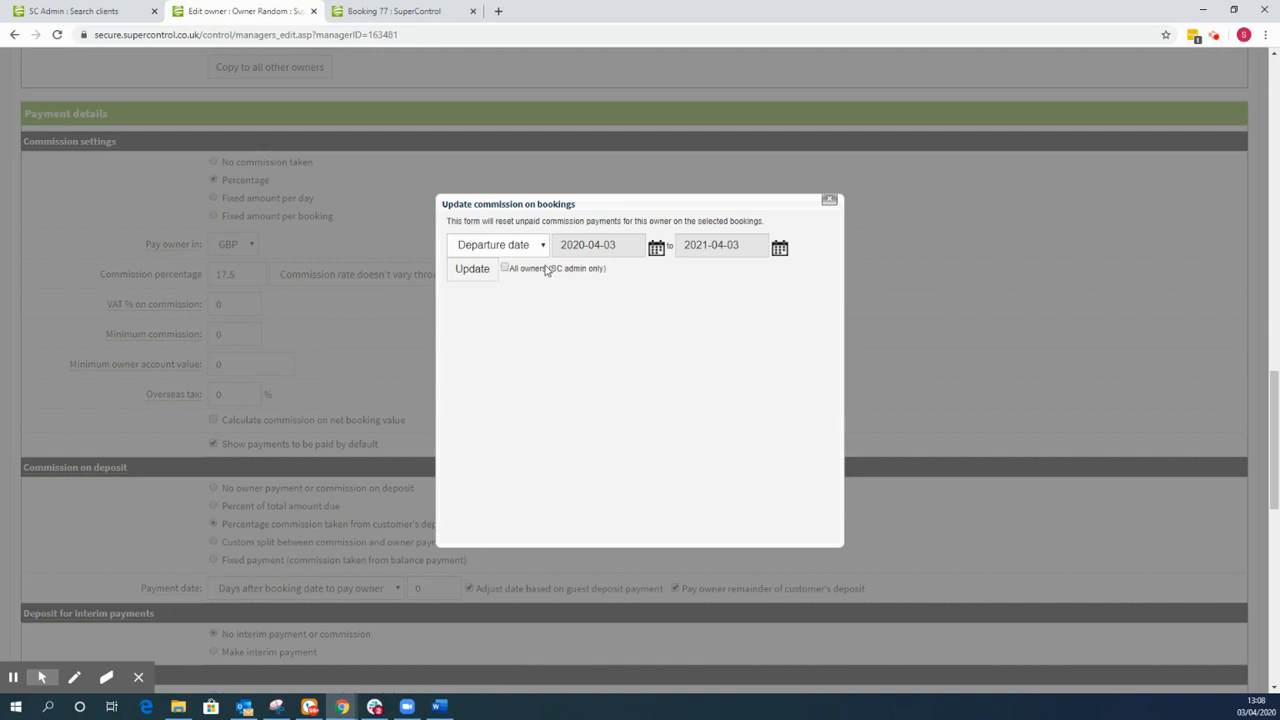
left_click_drag(608, 270, 497, 274)
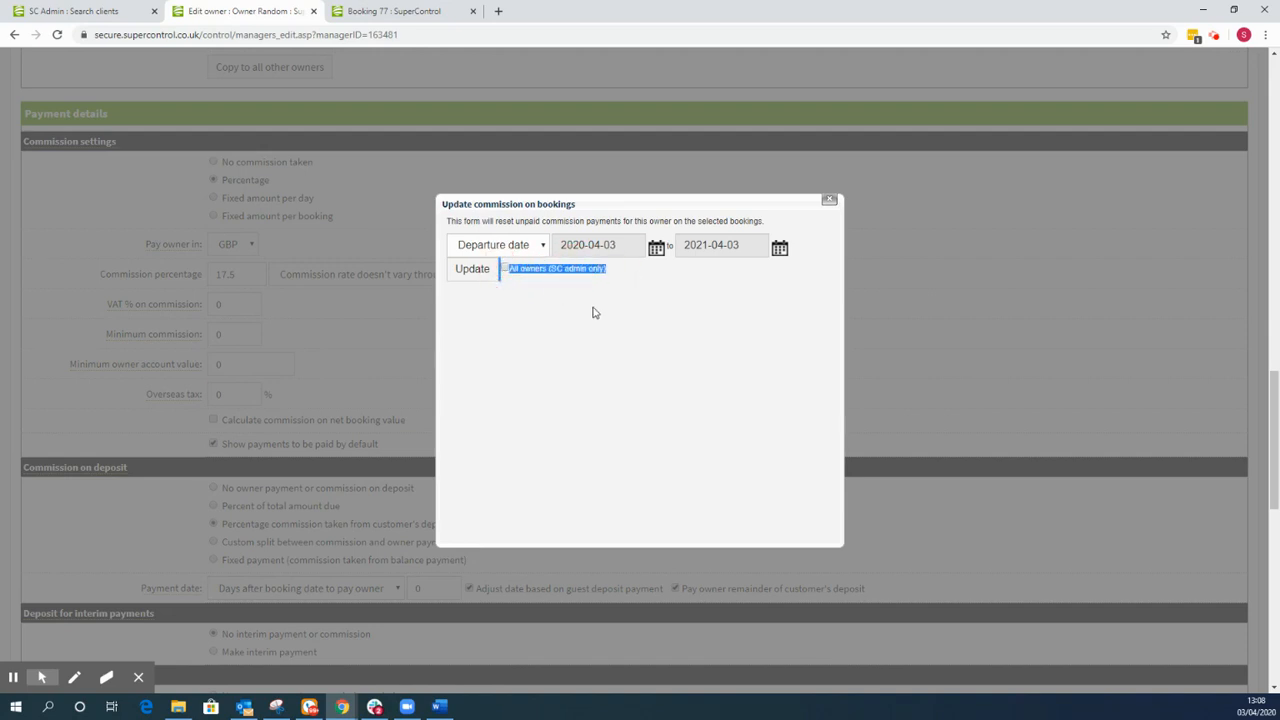
left_click(599, 266)
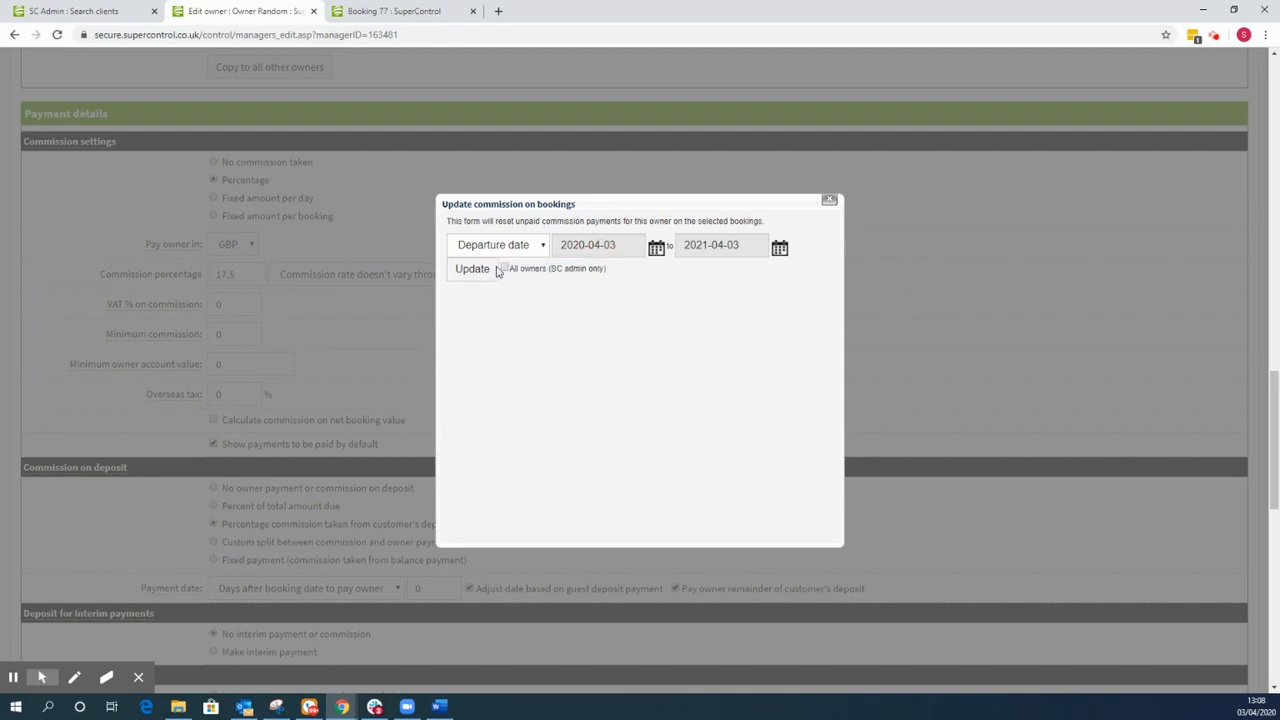